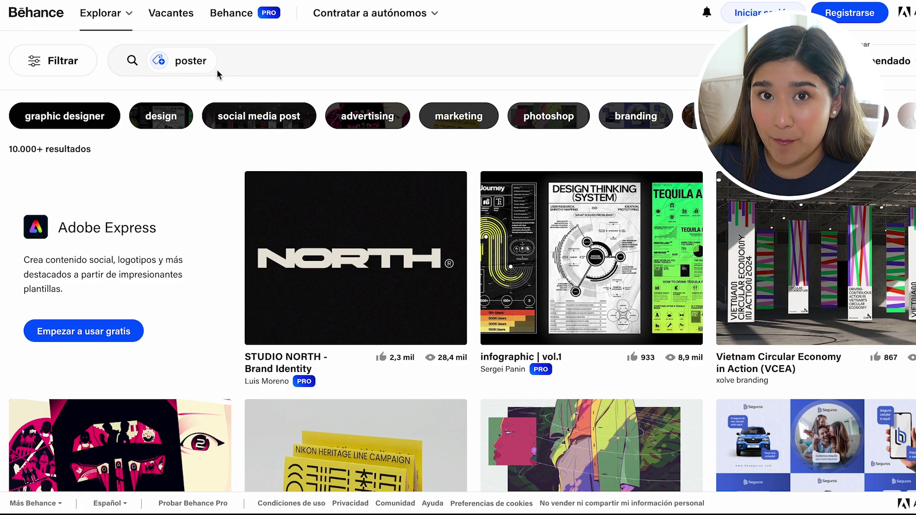
pyautogui.scroll(-1, 412, 221)
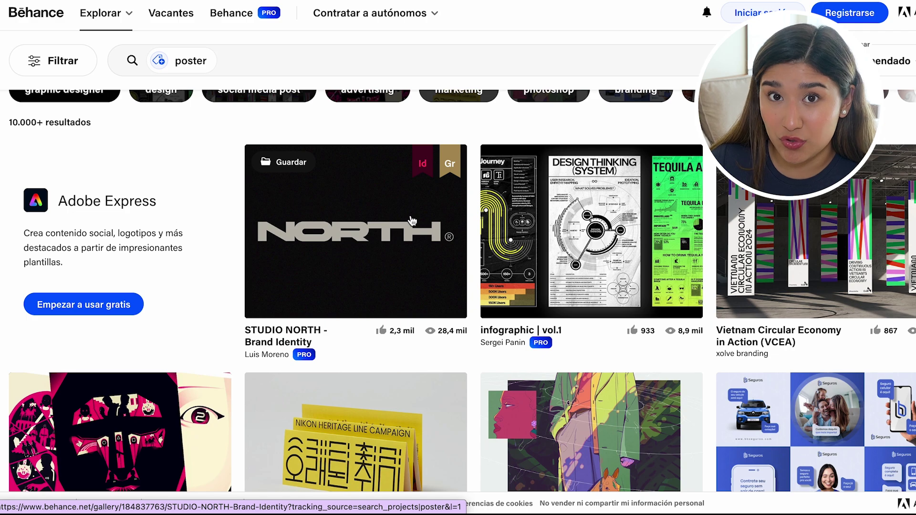
pyautogui.scroll(-2, 443, 234)
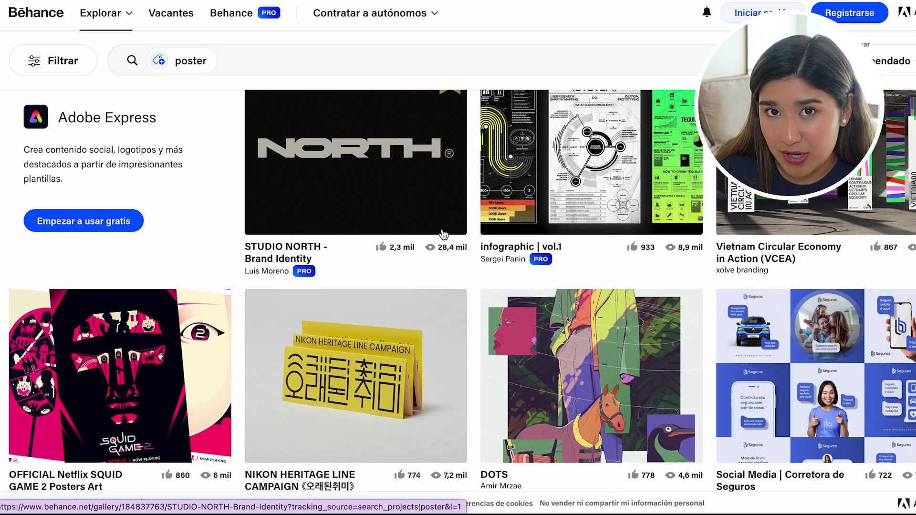
pyautogui.scroll(-8, 466, 236)
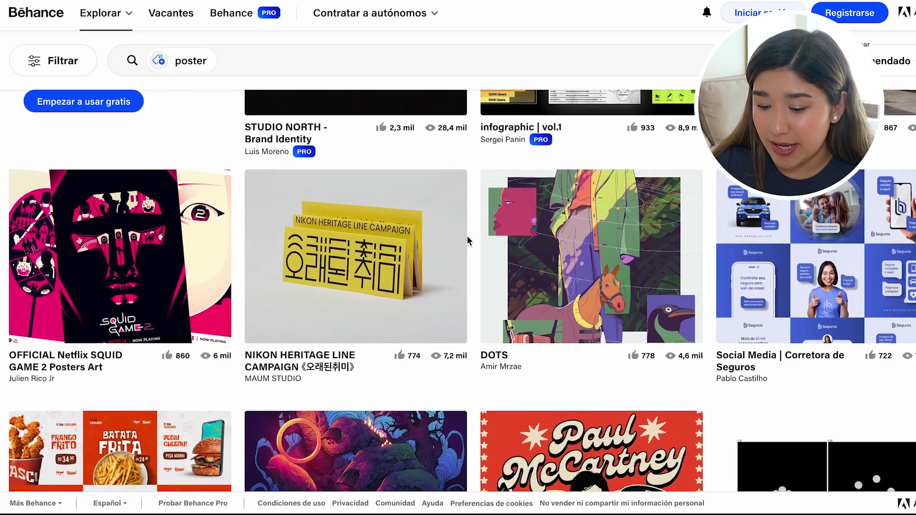
pyautogui.scroll(-3, 493, 299)
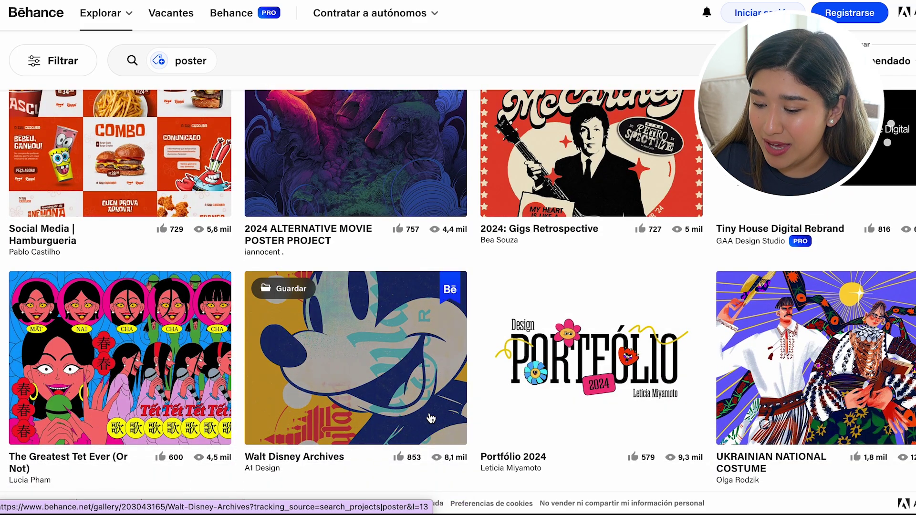
pyautogui.scroll(-7, 392, 415)
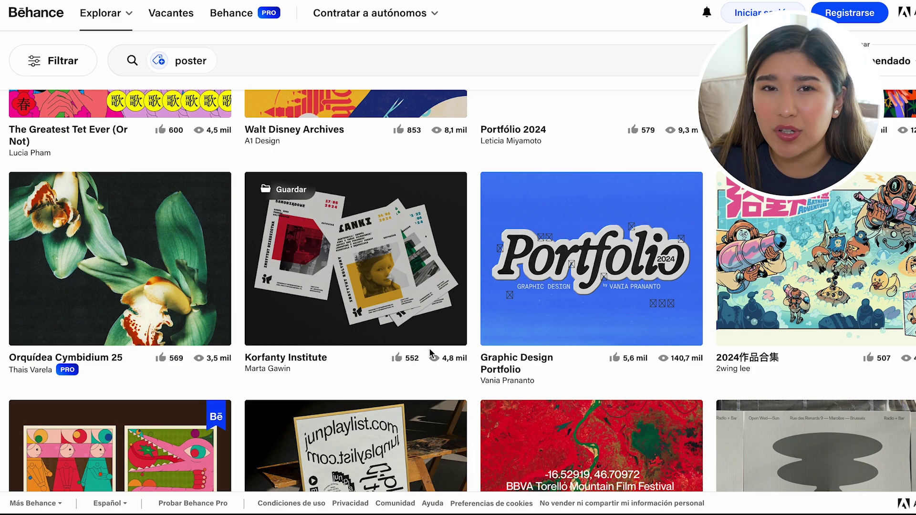
pyautogui.scroll(-3, 428, 348)
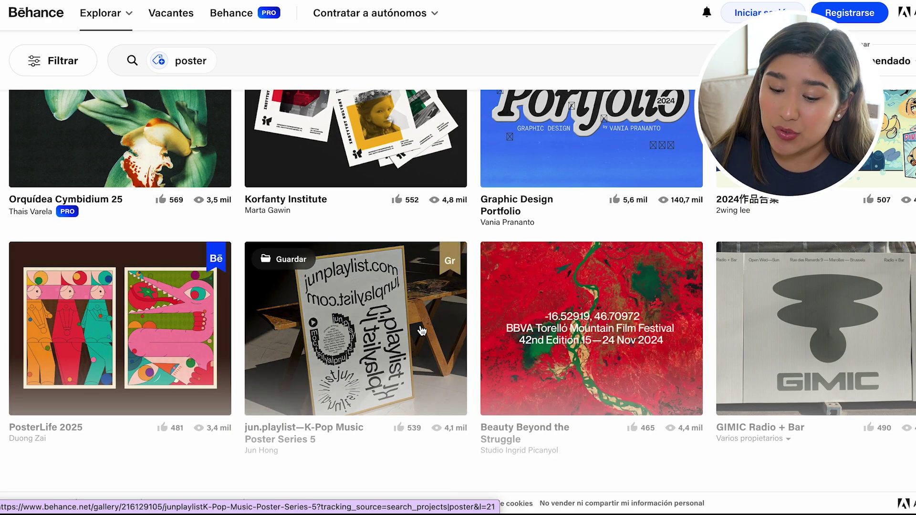
pyautogui.scroll(-2, 420, 331)
pyautogui.scroll(3, 421, 330)
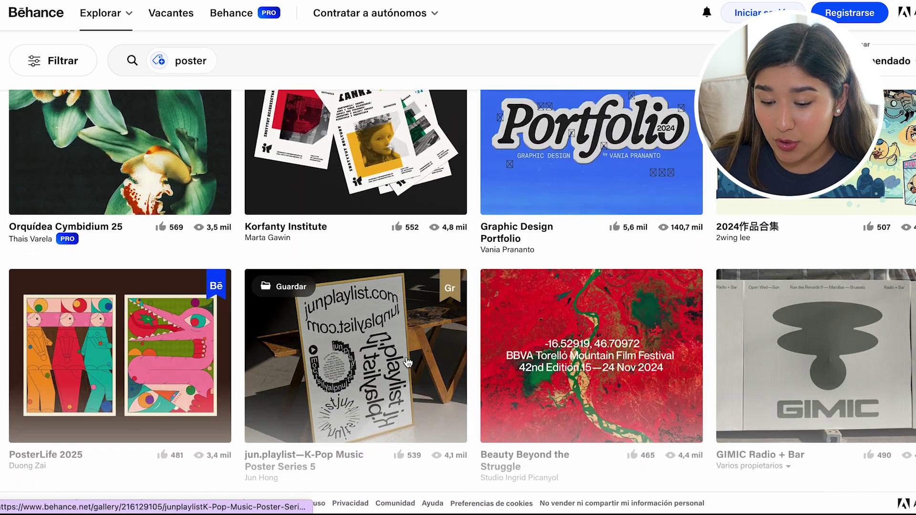
# - View the jun.playlist K-Pop poster project on Behance, then close it
pyautogui.click(421, 330)
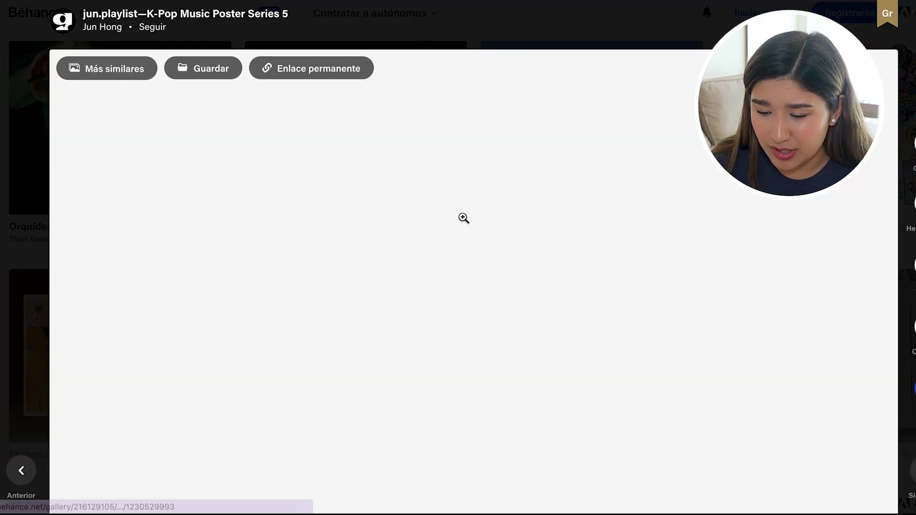
pyautogui.scroll(-1, 642, 184)
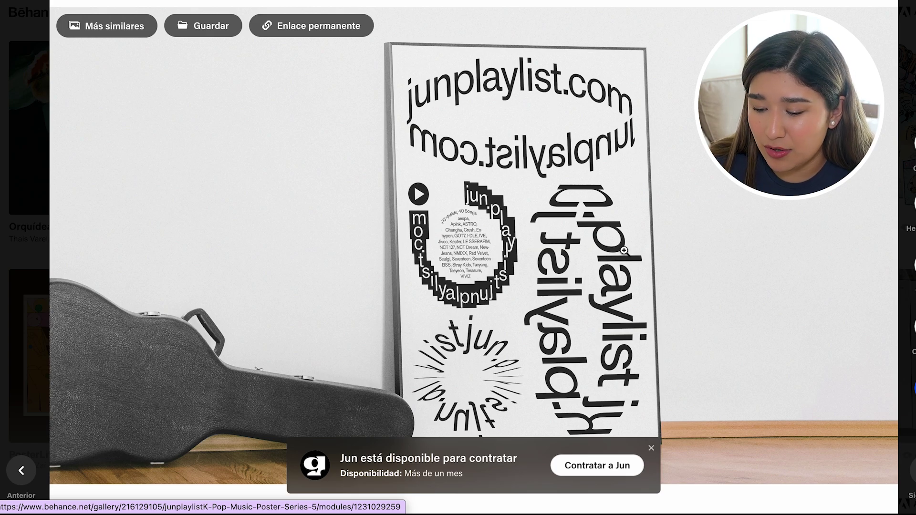
pyautogui.press('Escape')
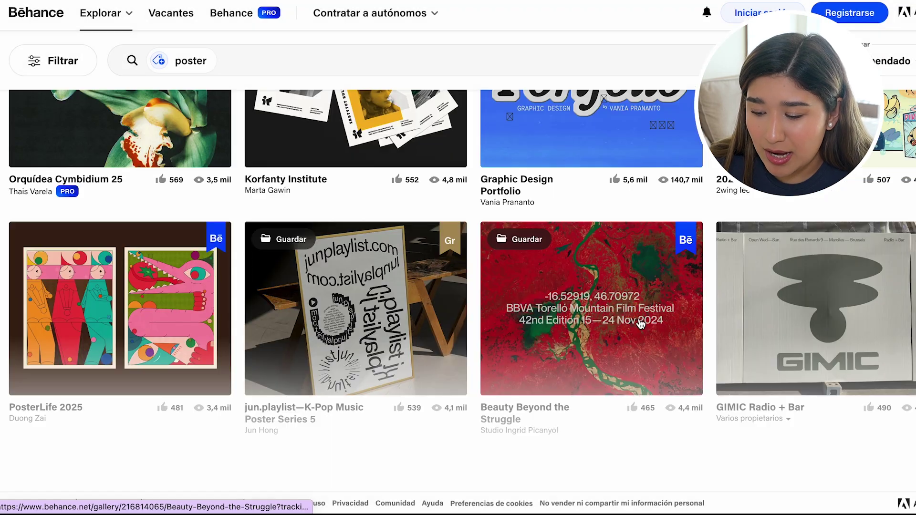
# - Browse the infographic | vol.1 project, then close it to return to the results
pyautogui.scroll(-3, 641, 325)
pyautogui.scroll(8, 641, 324)
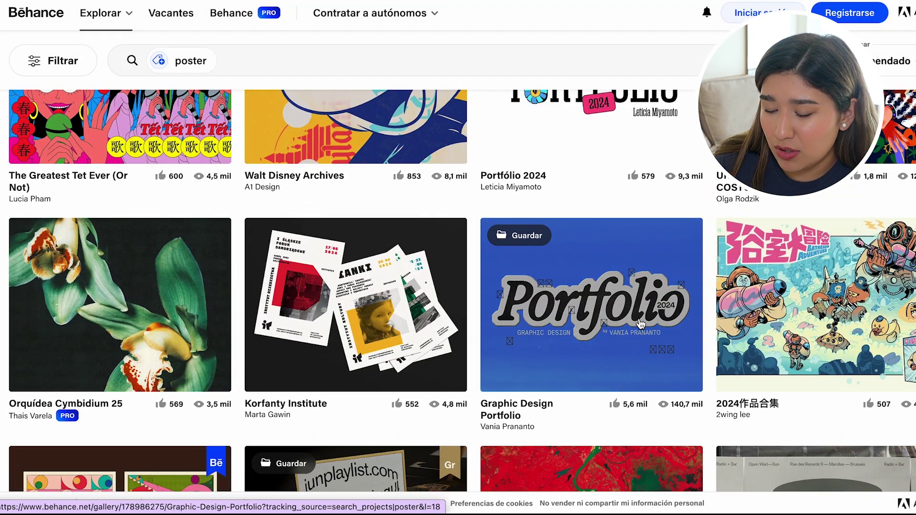
pyautogui.scroll(5, 640, 325)
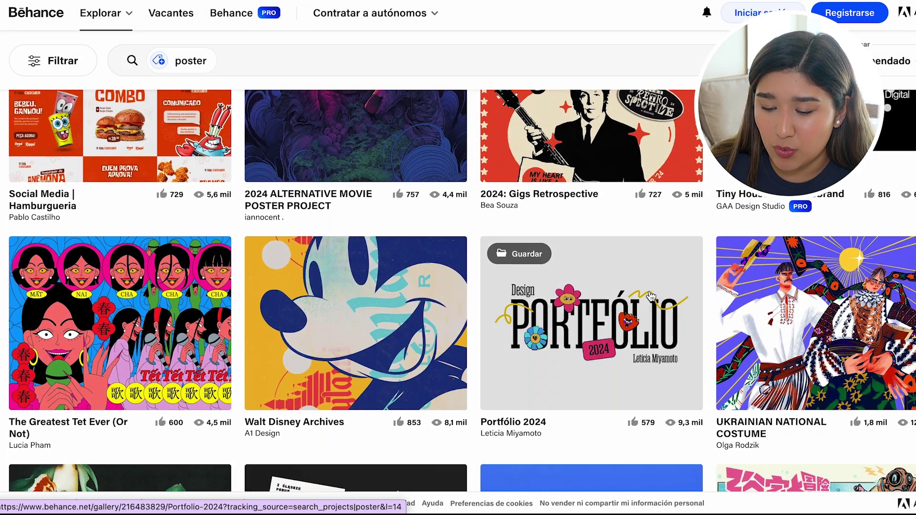
pyautogui.scroll(6, 650, 297)
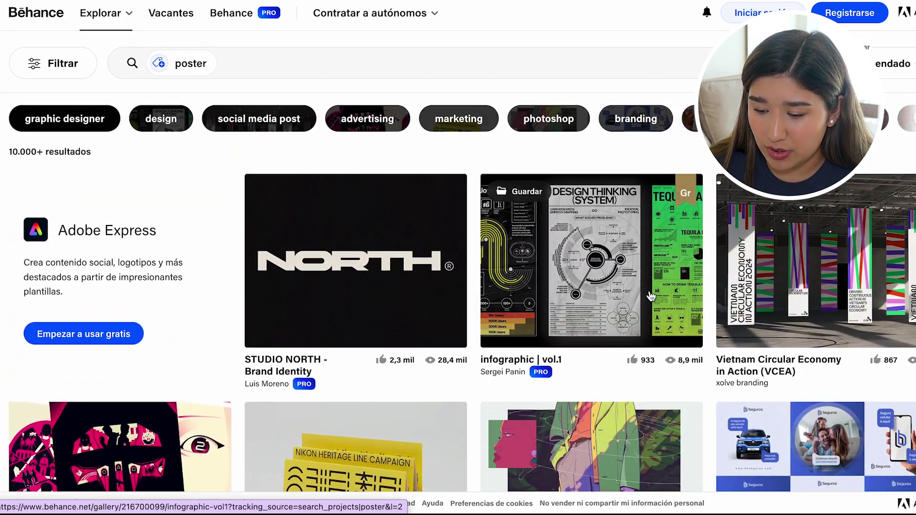
pyautogui.click(635, 288)
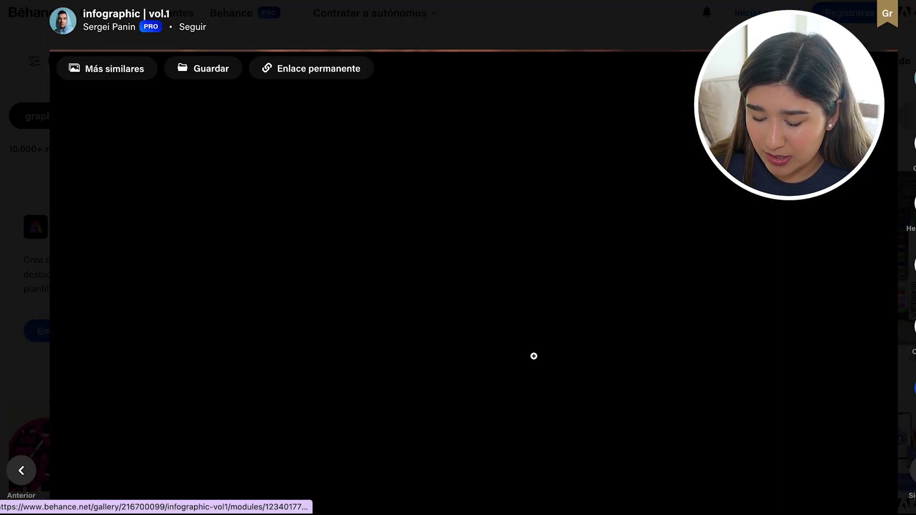
pyautogui.scroll(-5, 533, 356)
pyautogui.scroll(-15, 533, 356)
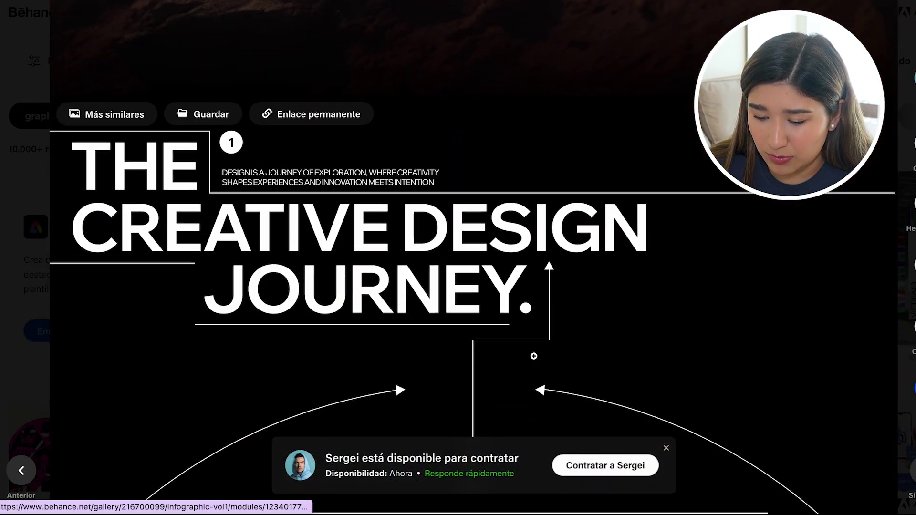
pyautogui.scroll(10, 533, 356)
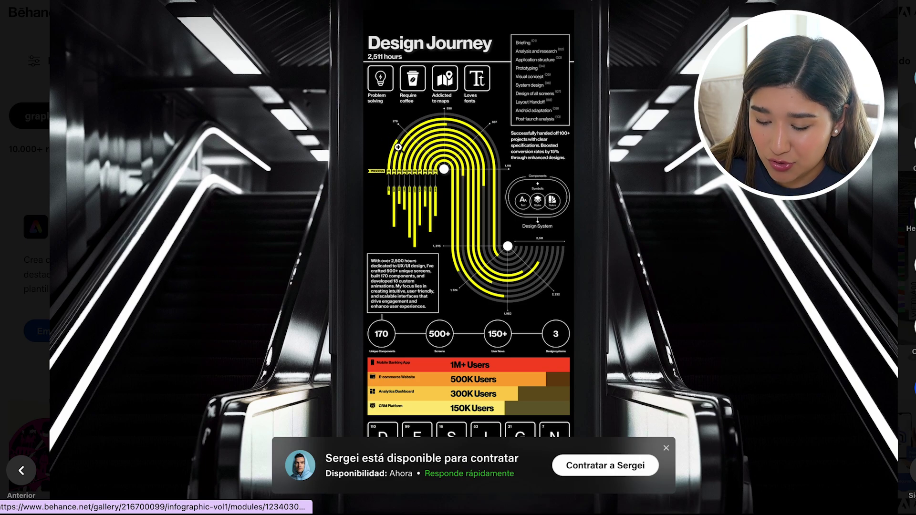
pyautogui.scroll(4, 448, 227)
pyautogui.scroll(-10, 449, 227)
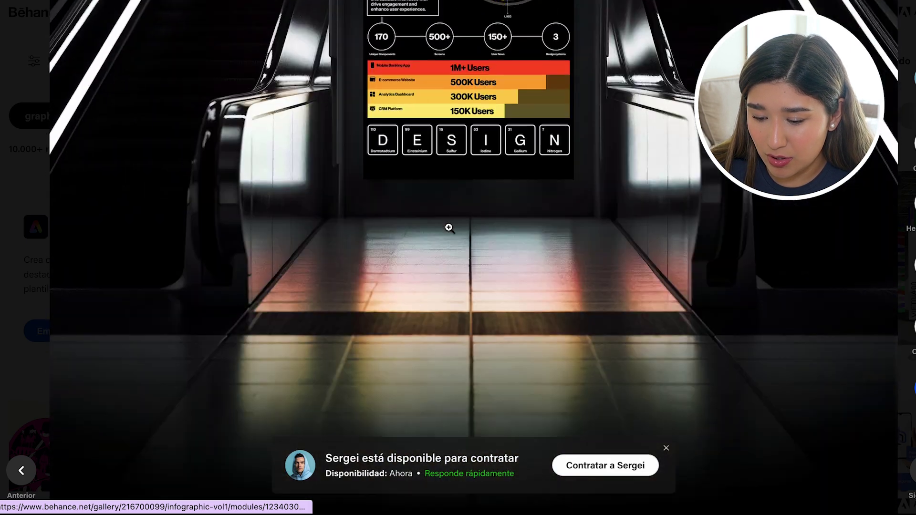
pyautogui.scroll(-15, 449, 227)
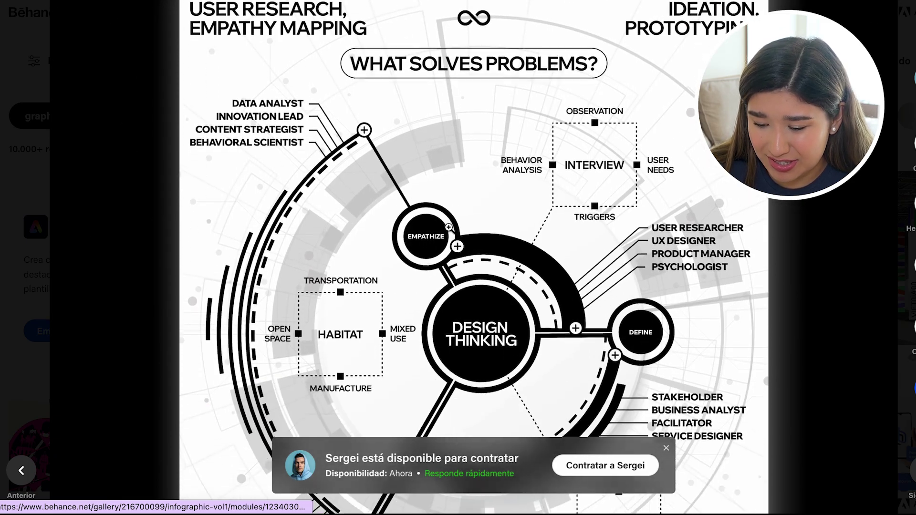
pyautogui.scroll(-15, 448, 227)
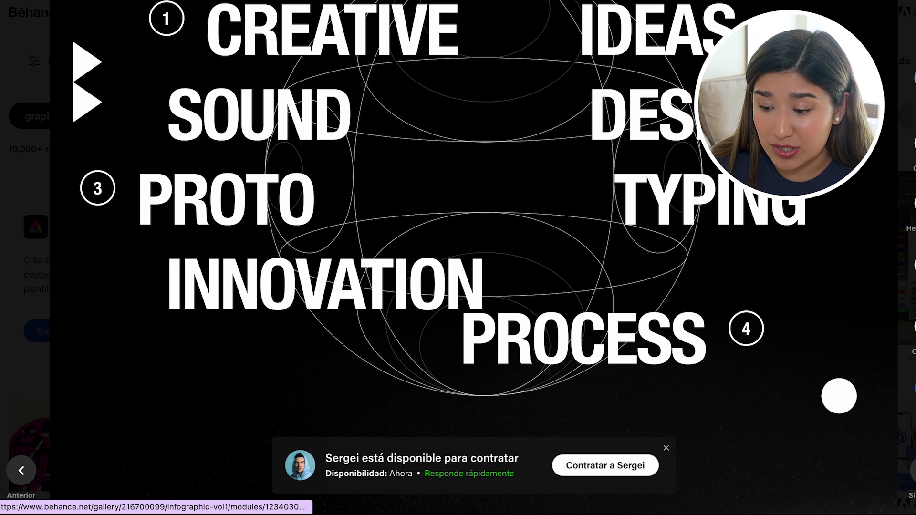
pyautogui.scroll(3, 448, 227)
pyautogui.press('Escape')
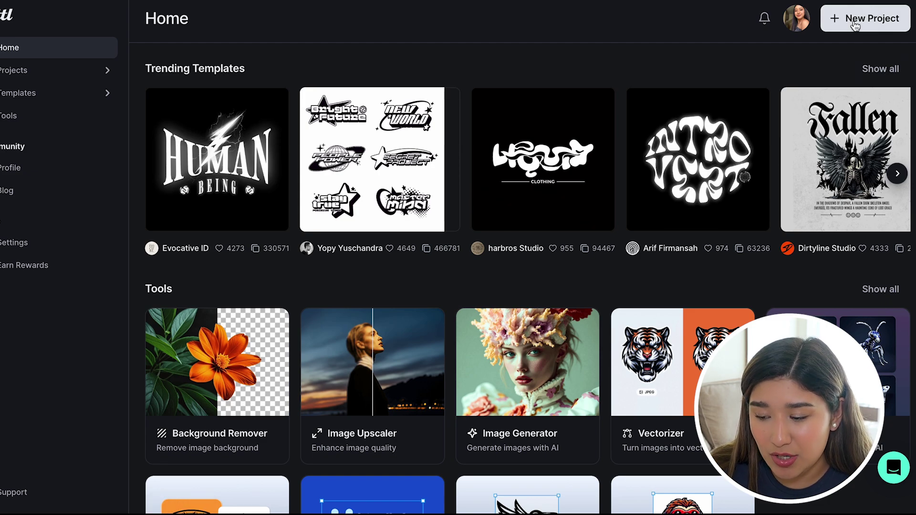
# - Create a new project from the 11 × 20 in portrait Poster preset, in inches at 300 DPI
pyautogui.click(854, 22)
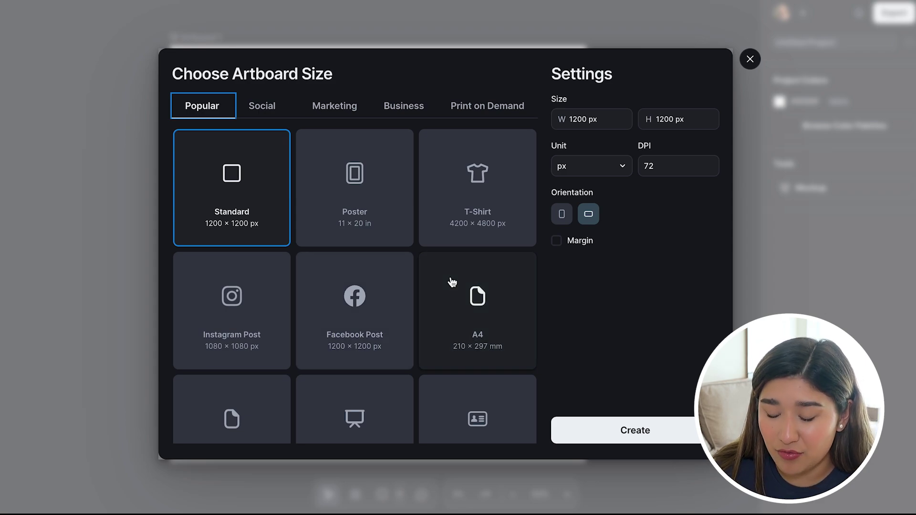
pyautogui.click(373, 218)
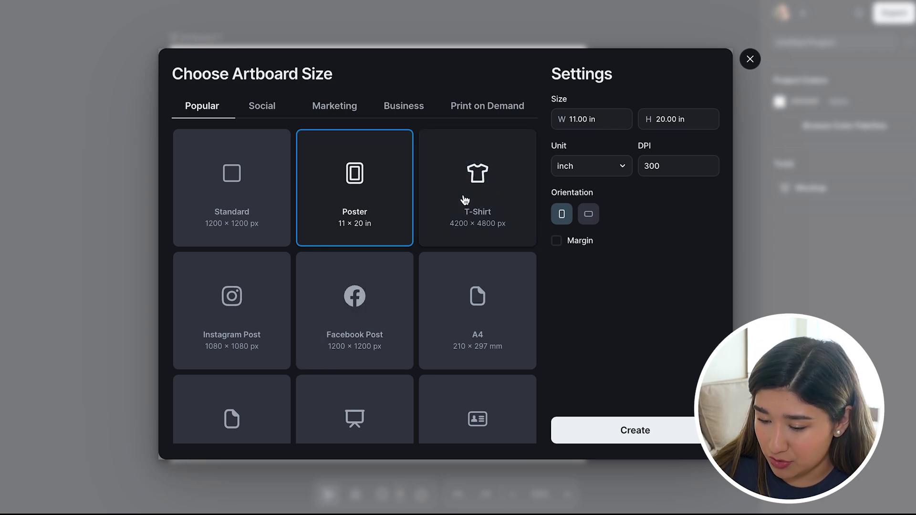
pyautogui.click(603, 121)
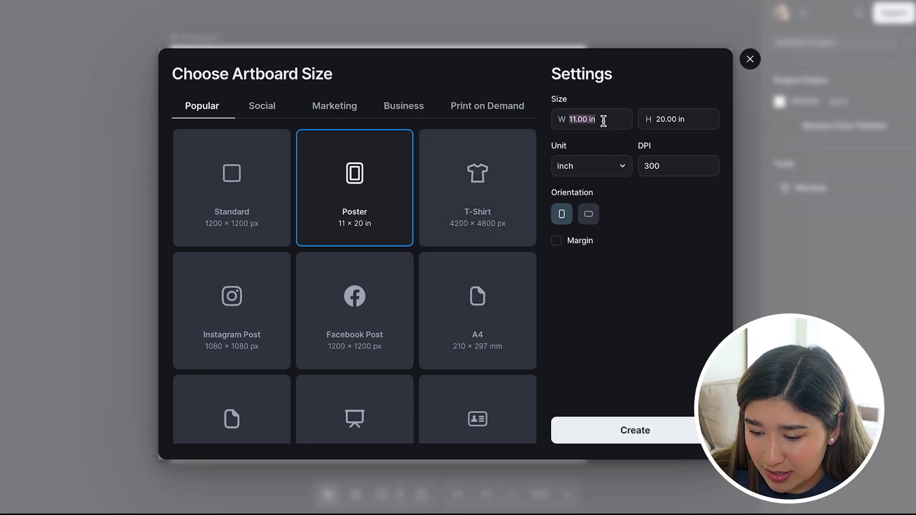
pyautogui.click(626, 166)
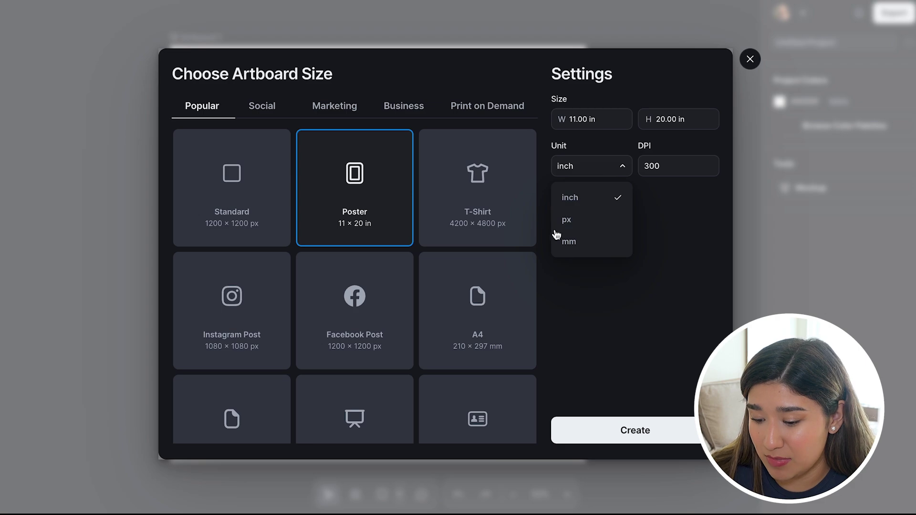
pyautogui.click(500, 262)
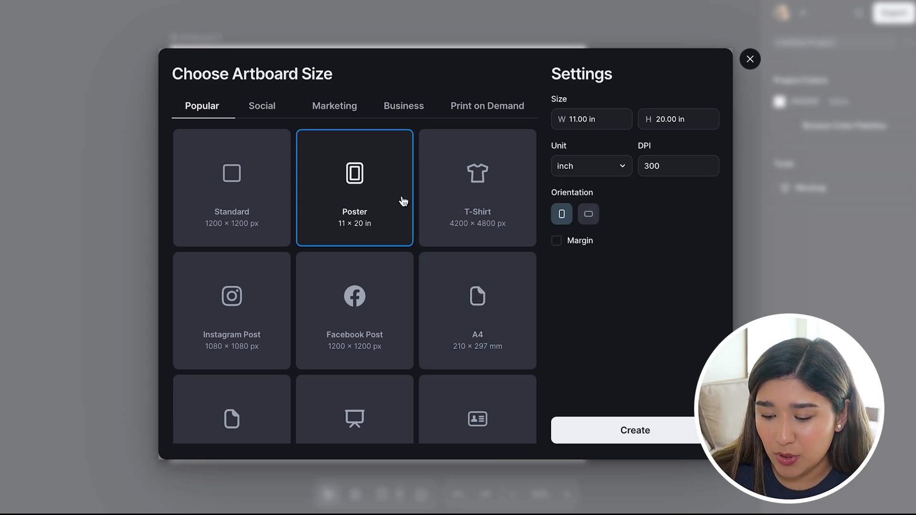
pyautogui.click(626, 431)
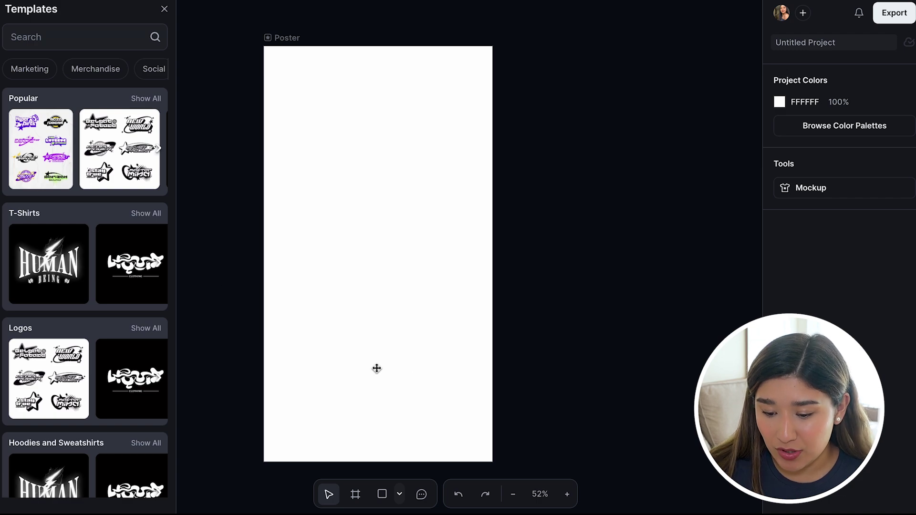
# - Shift the blank Poster artboard right, deselect it, and bring up the Kittl AI tools
pyautogui.moveTo(434, 259); pyautogui.dragTo(467, 241)
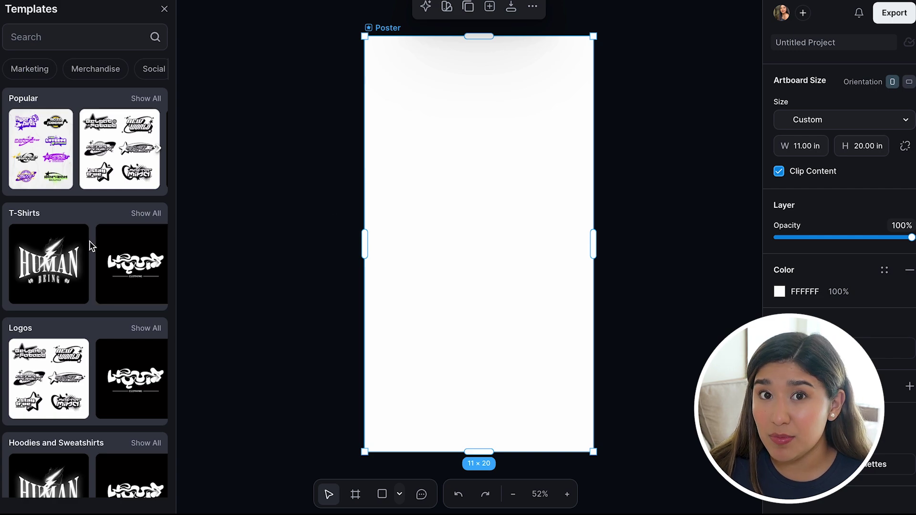
pyautogui.click(272, 315)
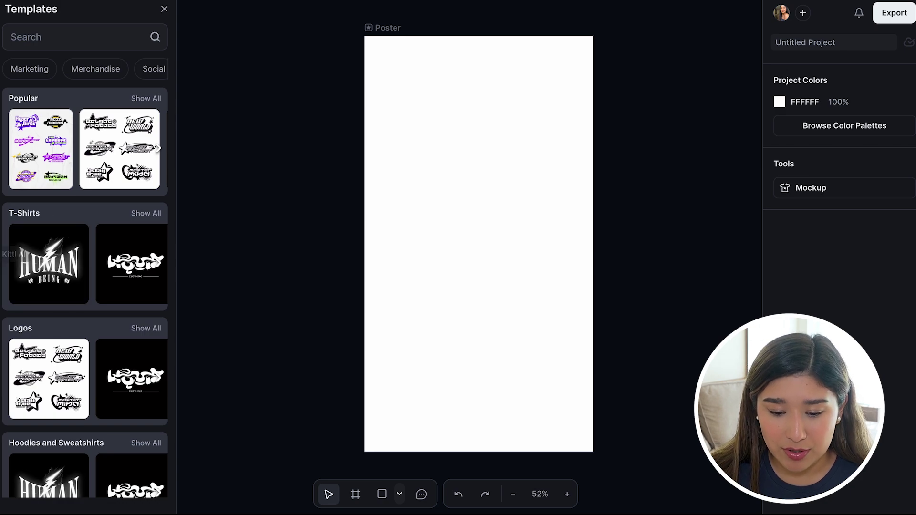
pyautogui.click(2, 252)
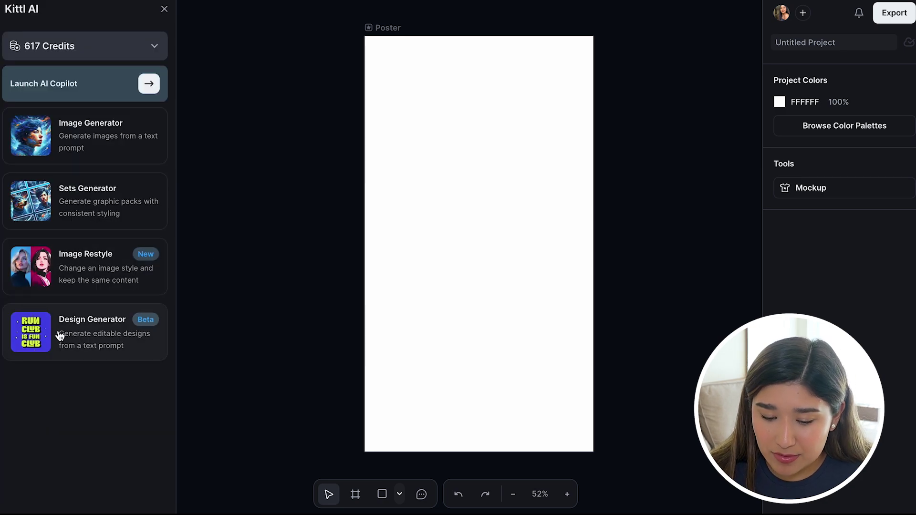
# - Set the Design Generator to make a Poster for a Yoga studio
pyautogui.click(101, 337)
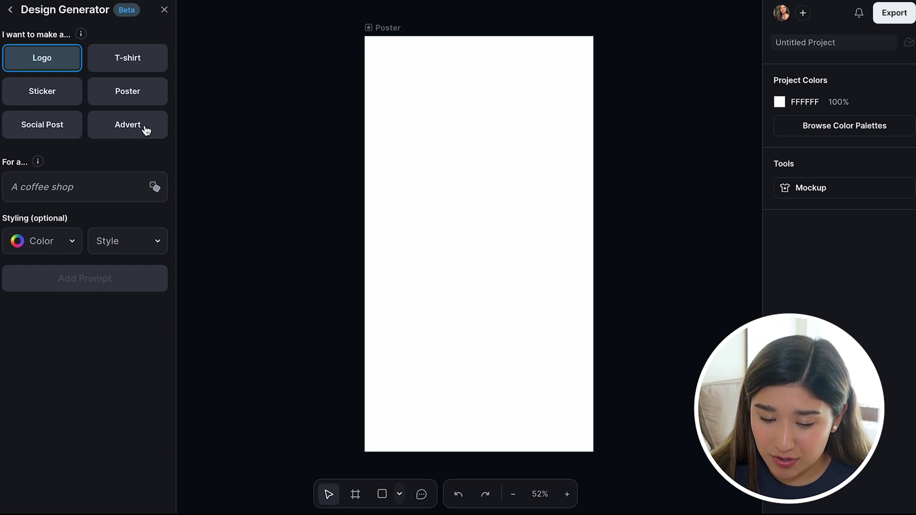
pyautogui.click(129, 97)
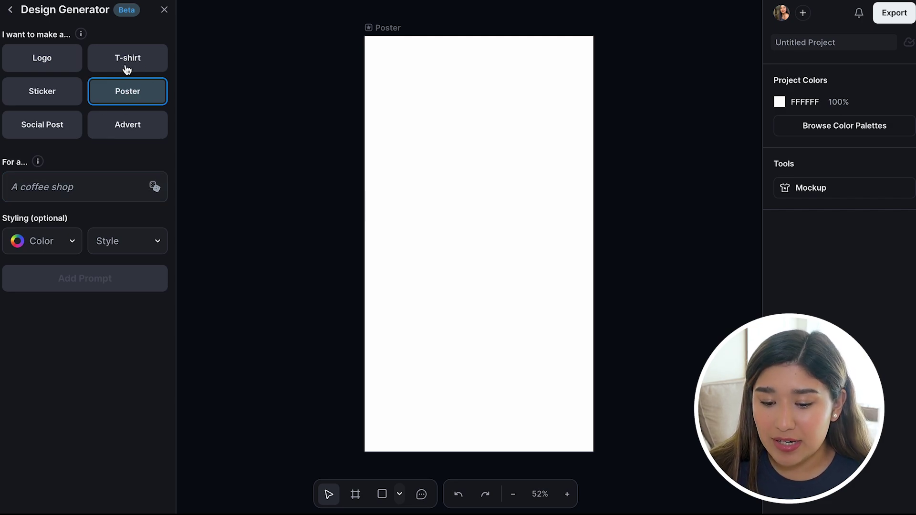
pyautogui.click(65, 189)
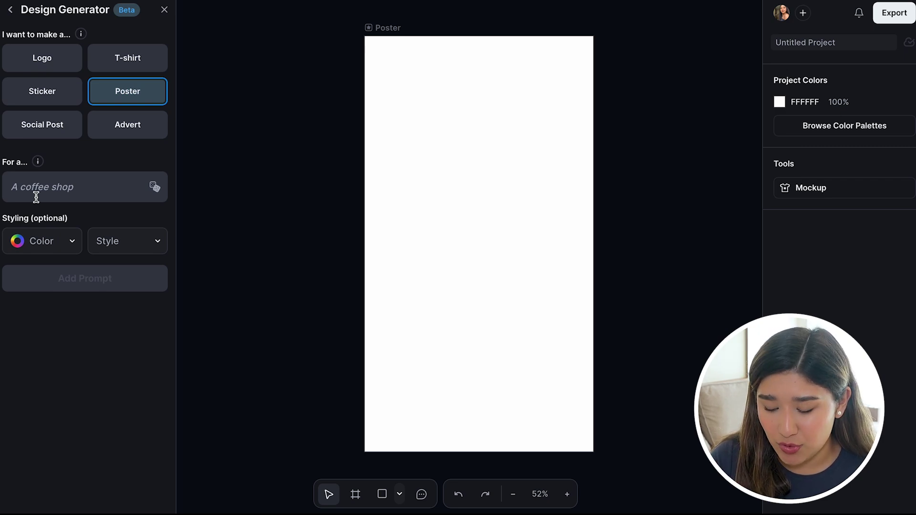
pyautogui.write('Yoga studio')
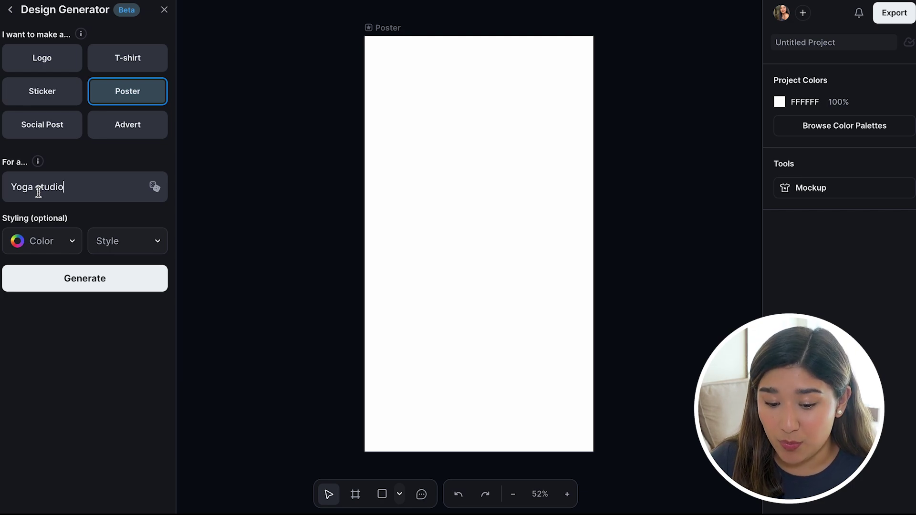
# - Give the design a pink and purple palette and the Y2K style
pyautogui.click(42, 241)
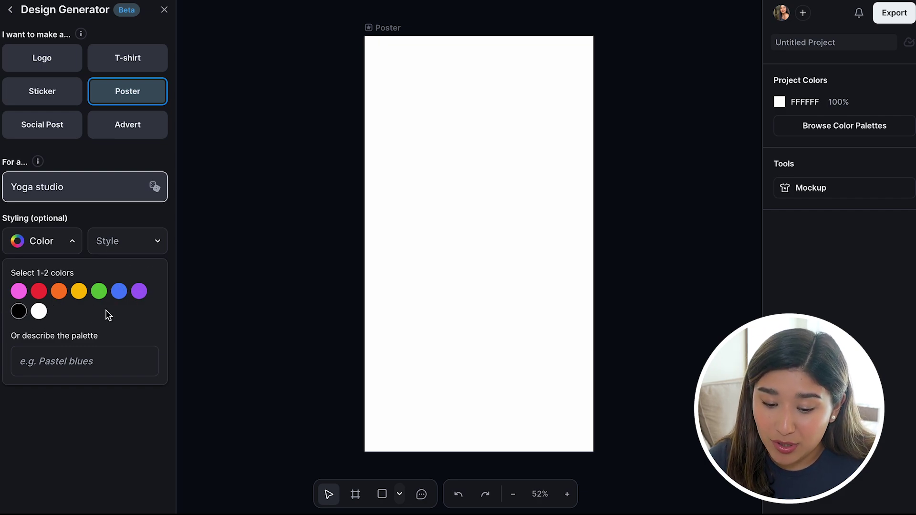
pyautogui.click(22, 361)
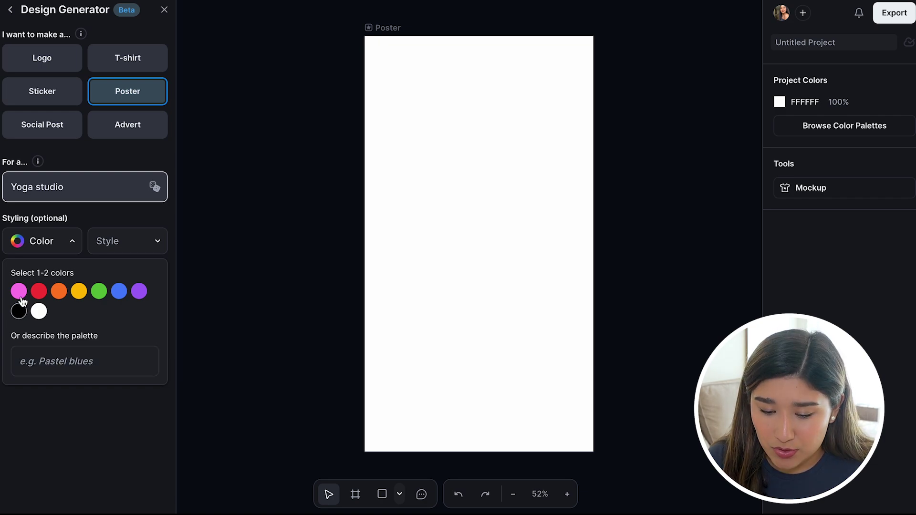
pyautogui.click(139, 295)
pyautogui.click(119, 296)
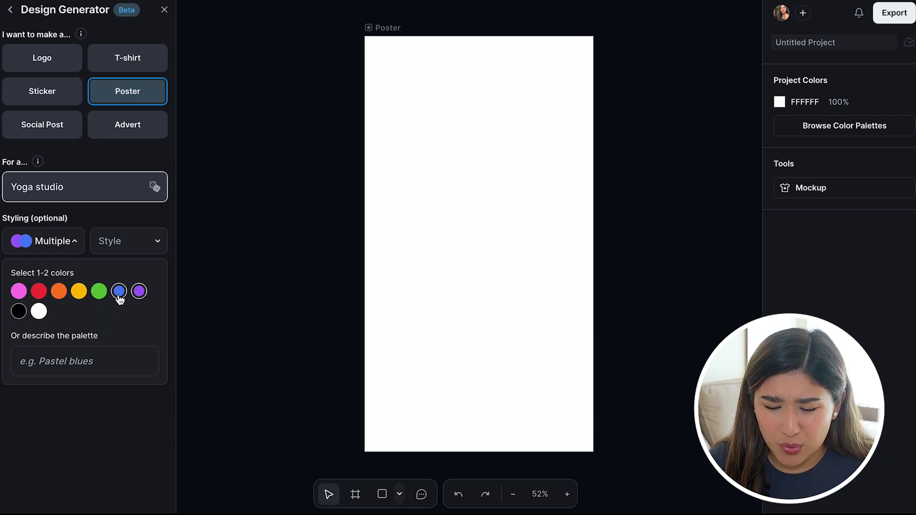
pyautogui.click(120, 296)
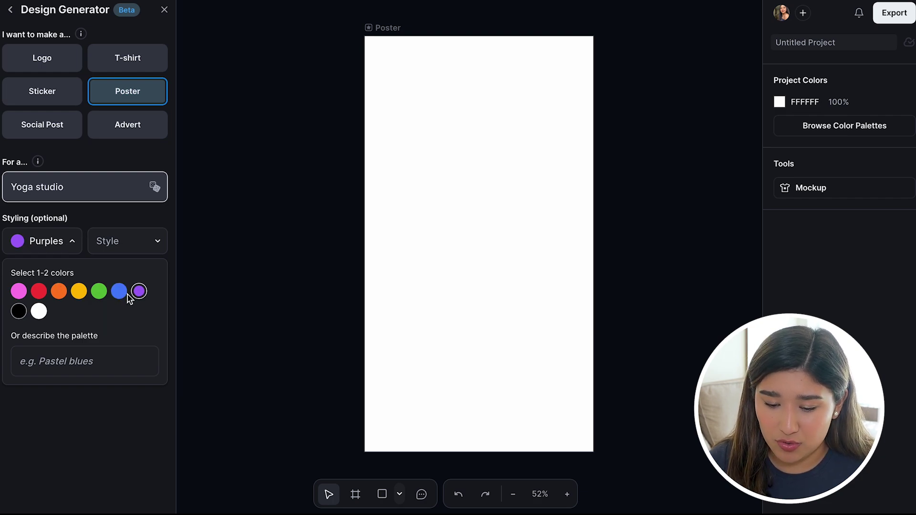
pyautogui.click(20, 295)
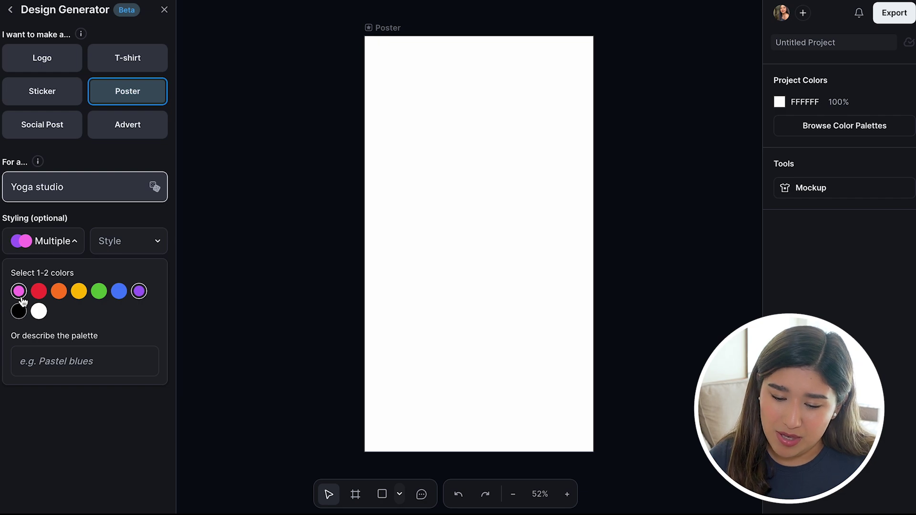
pyautogui.click(116, 241)
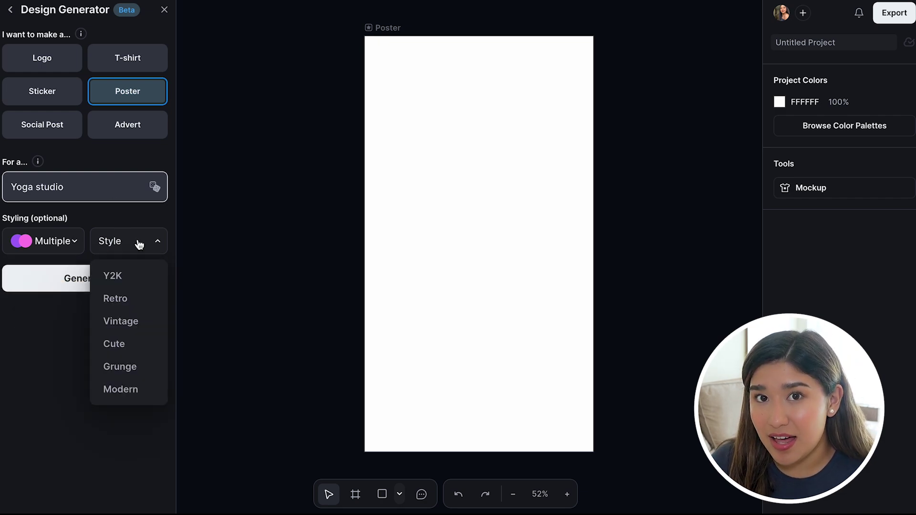
pyautogui.click(116, 342)
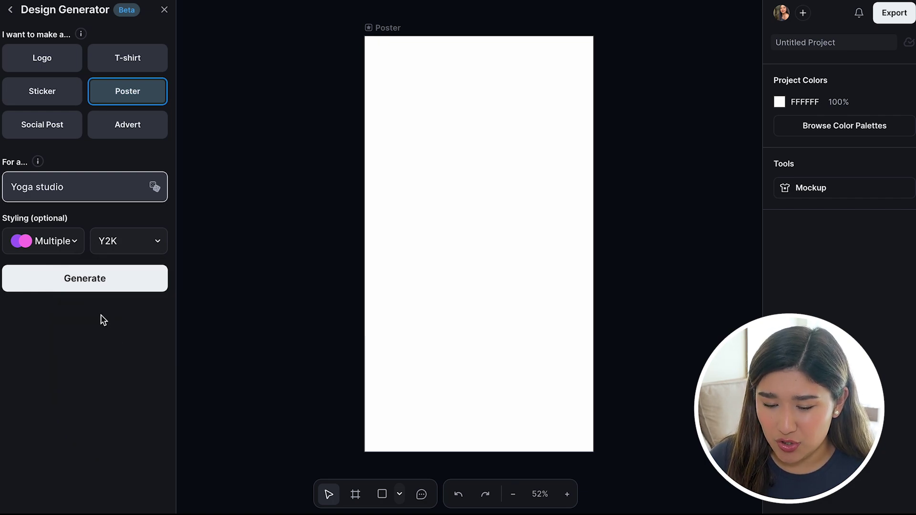
# - Generate four yoga studio designs and place 'As Calm As The Zen' beside the Poster, fitting both in view
pyautogui.click(85, 285)
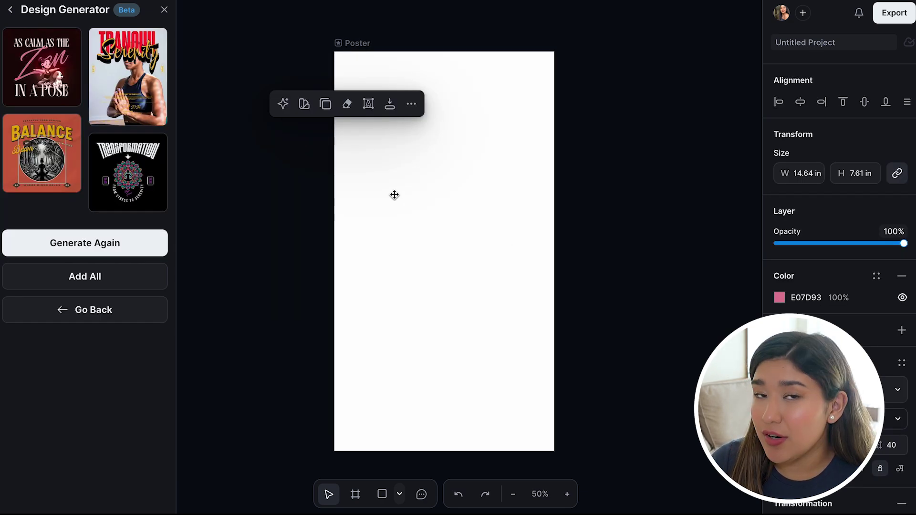
pyautogui.press('Escape')
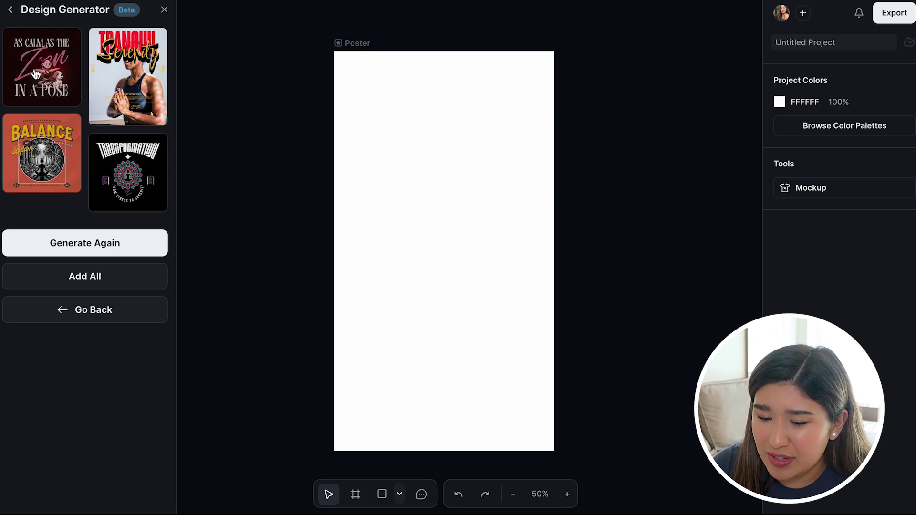
pyautogui.moveTo(41, 74); pyautogui.dragTo(667, 148)
pyautogui.press('Escape')
pyautogui.hotkey('shift', '1')
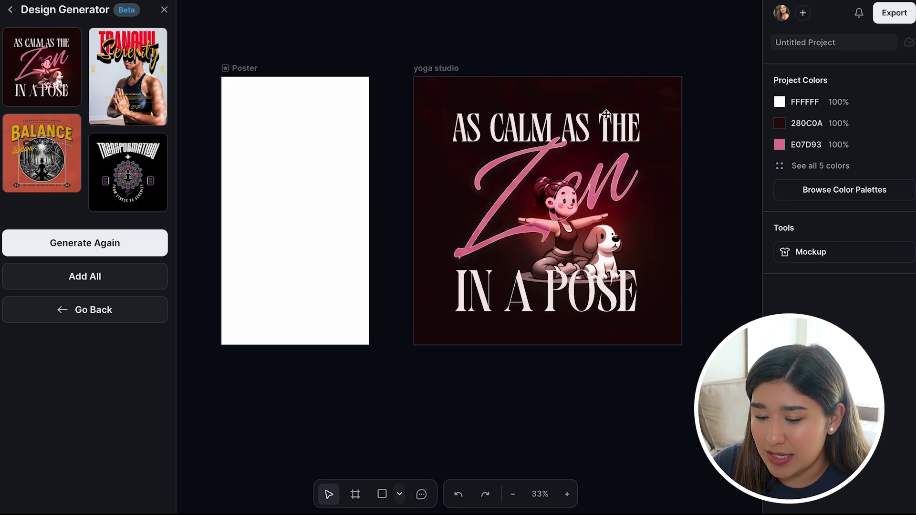
# - Shrink the Zen yoga studio artboard on the canvas
pyautogui.moveTo(402, 62); pyautogui.dragTo(539, 305)
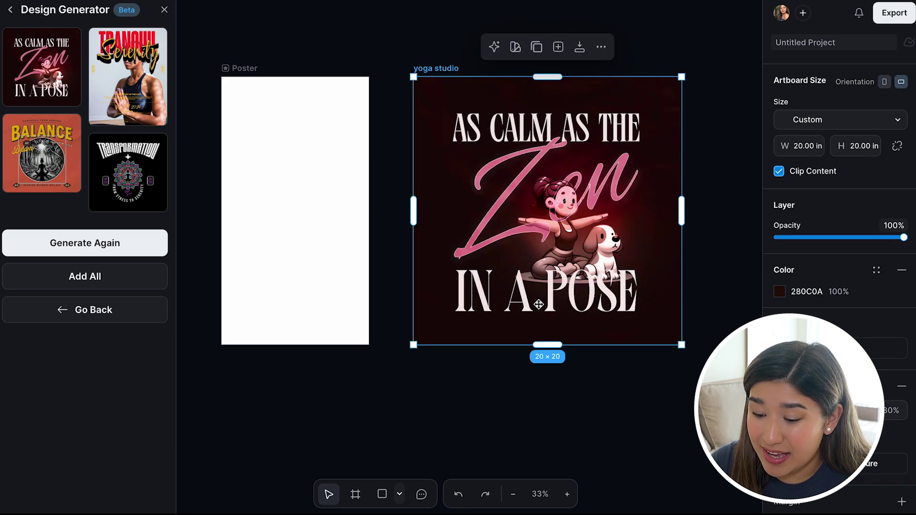
pyautogui.moveTo(682, 344); pyautogui.dragTo(519, 182)
pyautogui.click(389, 232)
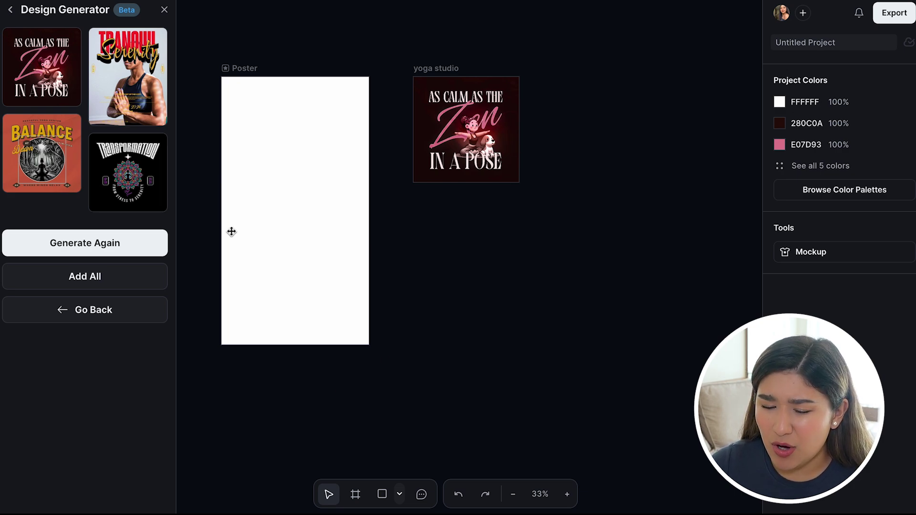
# - Add the Balance design, shrink it to about 8.6 in square, and place it below Zen
pyautogui.click(43, 154)
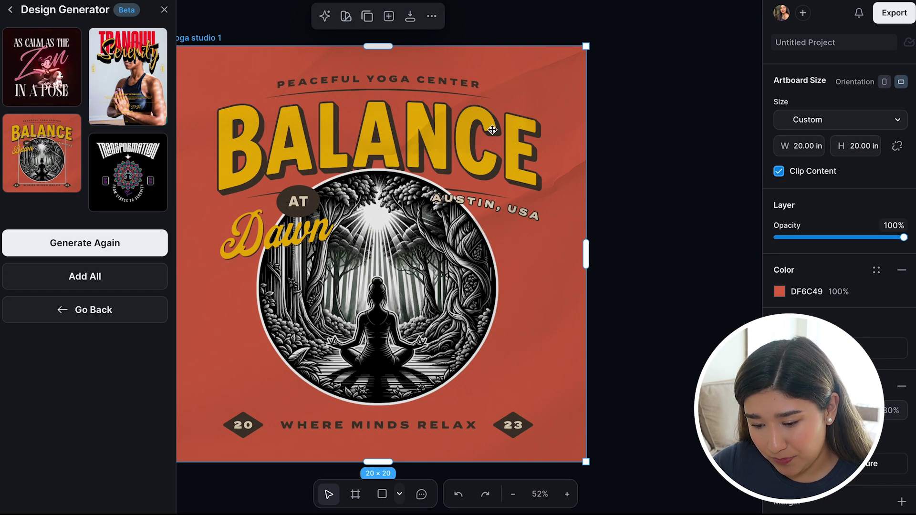
pyautogui.scroll(-3, 486, 131)
pyautogui.moveTo(282, 77); pyautogui.dragTo(435, 229)
pyautogui.moveTo(532, 239); pyautogui.dragTo(309, 229)
pyautogui.hscroll(-5, 334, 224)
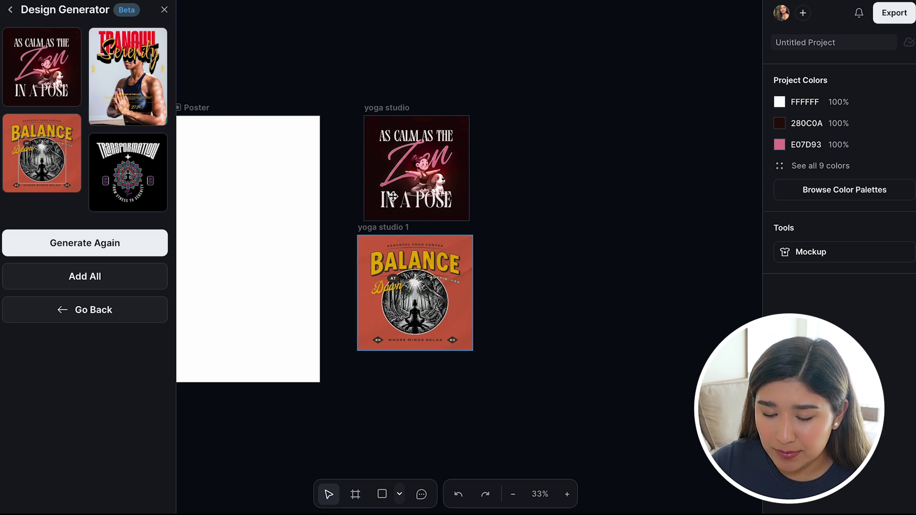
# - Add the Serenity design at roughly 4.73 × 5.91 in beside the Zen design
pyautogui.click(126, 93)
pyautogui.scroll(-5, 570, 167)
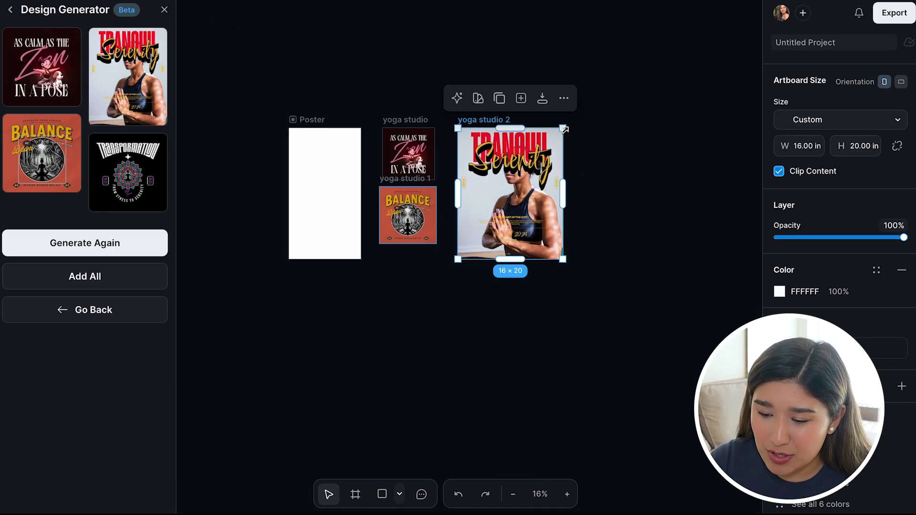
pyautogui.moveTo(564, 129); pyautogui.dragTo(464, 150)
pyautogui.hotkey('ctrl', 'z')
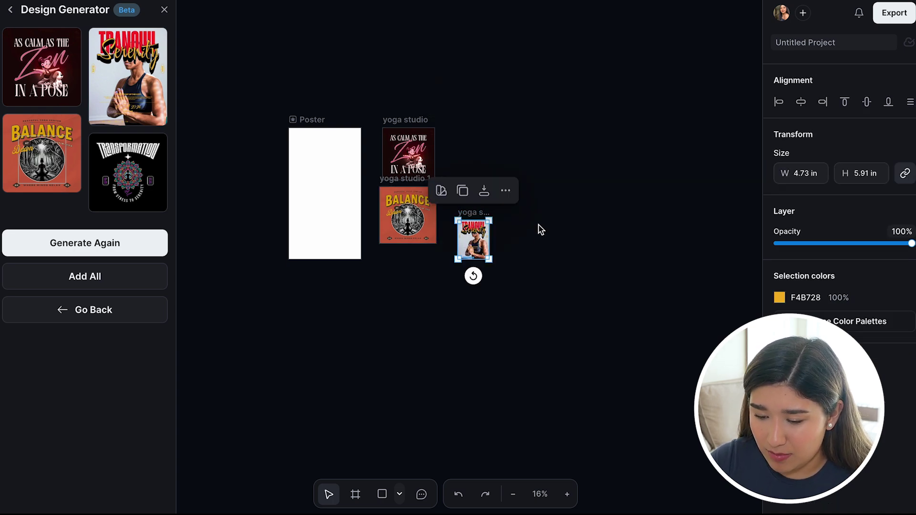
pyautogui.click(486, 210)
pyautogui.moveTo(474, 210); pyautogui.dragTo(461, 121)
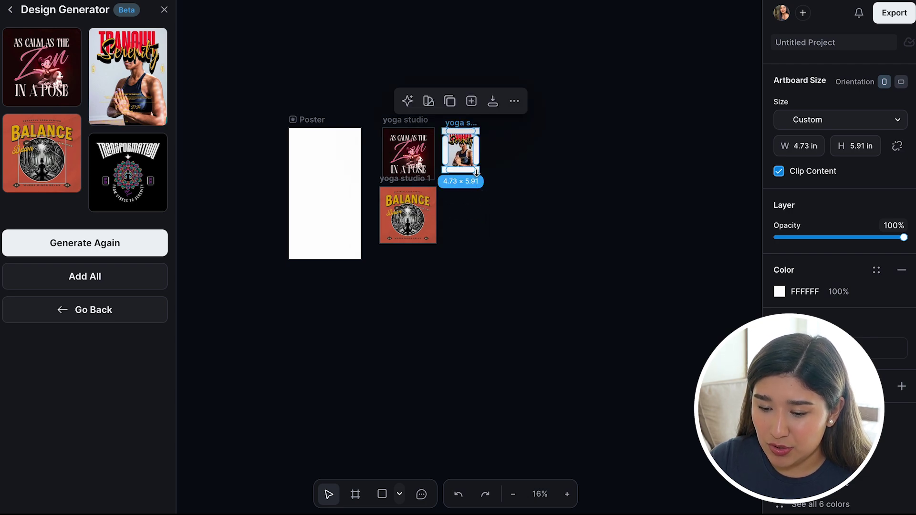
pyautogui.moveTo(480, 172); pyautogui.dragTo(489, 186)
pyautogui.click(527, 193)
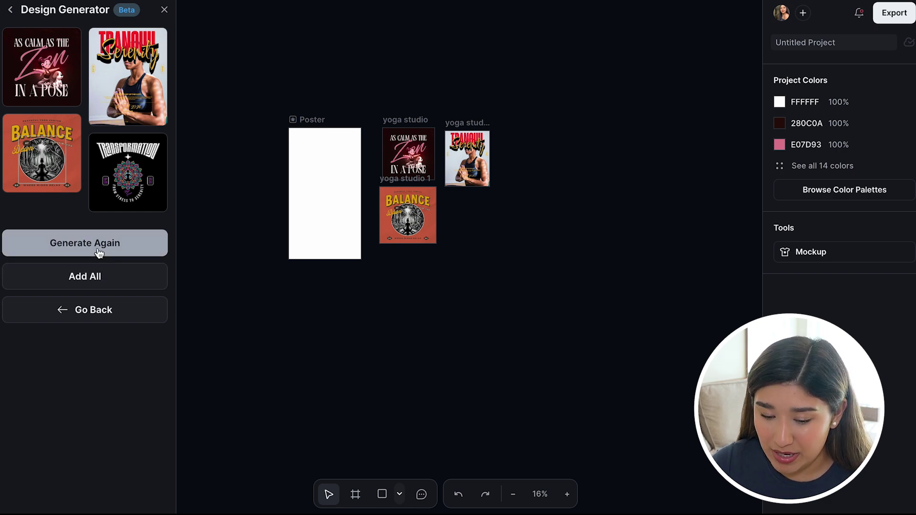
# - Add the Unstoppable Peace Yogastudio design as a 5.7 × 8.06 in artboard below Serenity
pyautogui.click(127, 188)
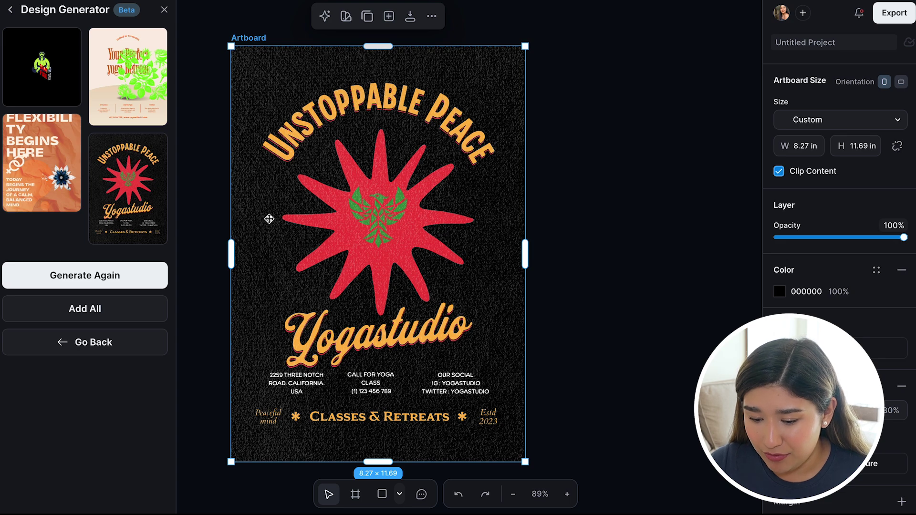
pyautogui.scroll(-5, 358, 307)
pyautogui.moveTo(275, 147); pyautogui.dragTo(449, 403)
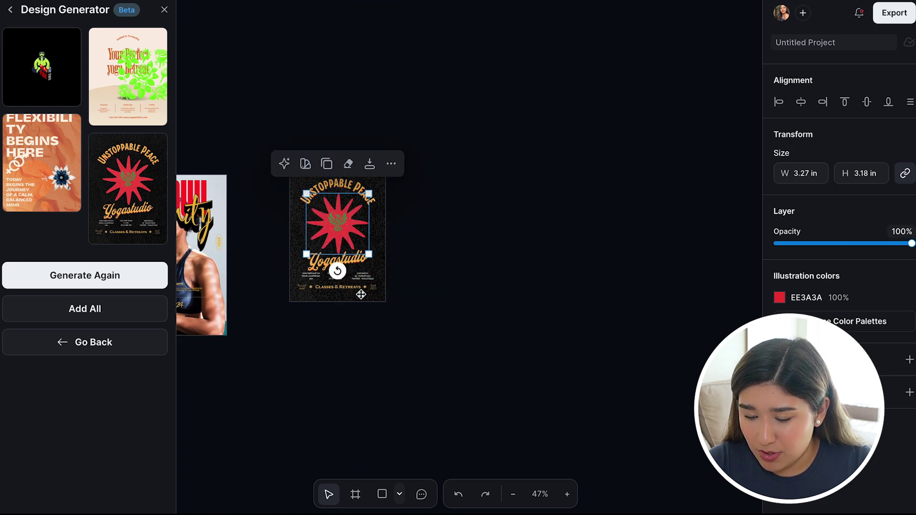
pyautogui.click(413, 264)
pyautogui.moveTo(319, 171); pyautogui.dragTo(250, 332)
pyautogui.scroll(-3, 323, 356)
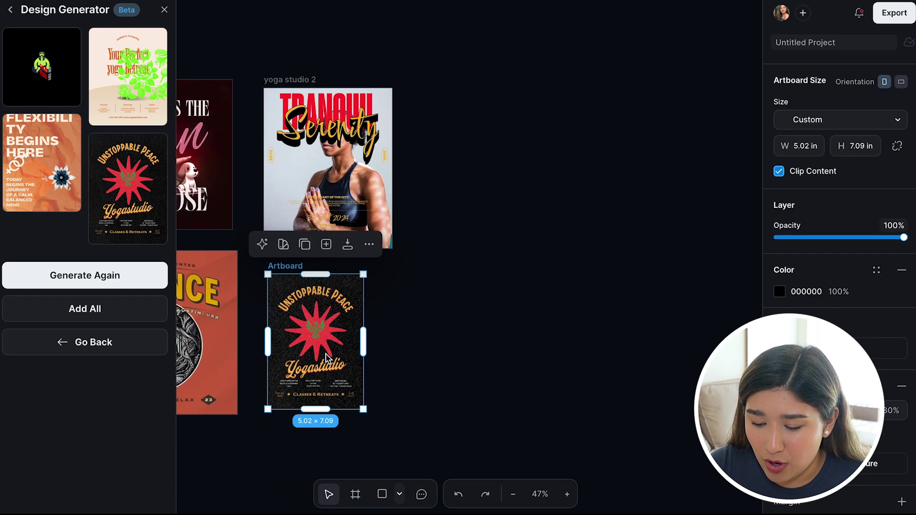
pyautogui.moveTo(366, 415); pyautogui.dragTo(378, 424)
pyautogui.scroll(-3, 431, 343)
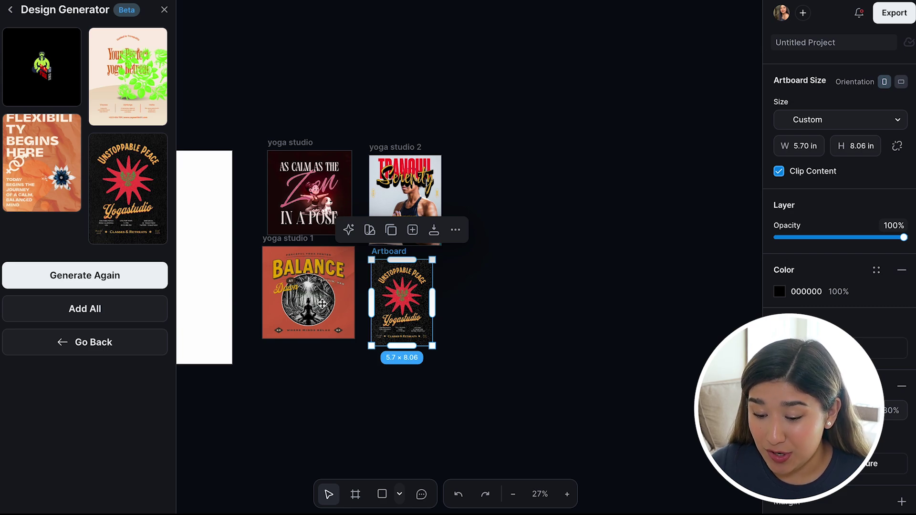
pyautogui.click(458, 269)
pyautogui.hscroll(-3, 334, 267)
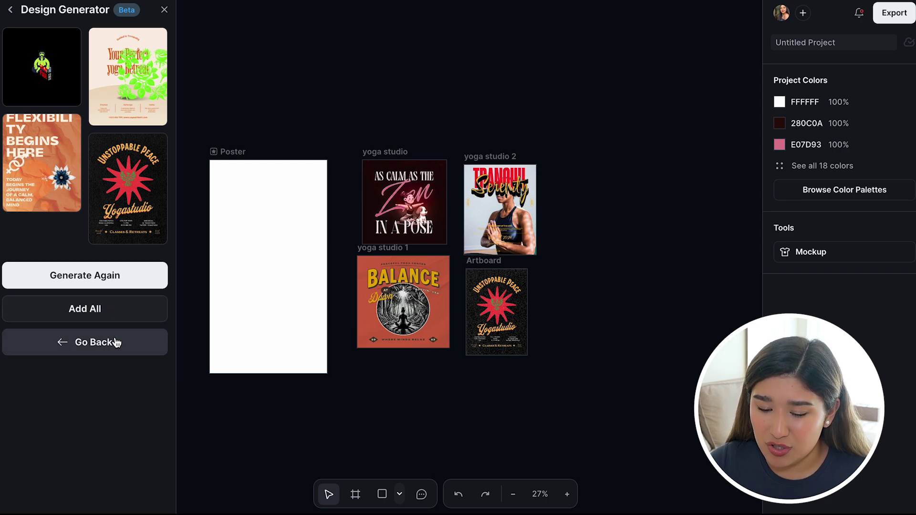
# - Switch the Design Generator styling from Y2K to Cute, after briefly trying Retro
pyautogui.click(101, 348)
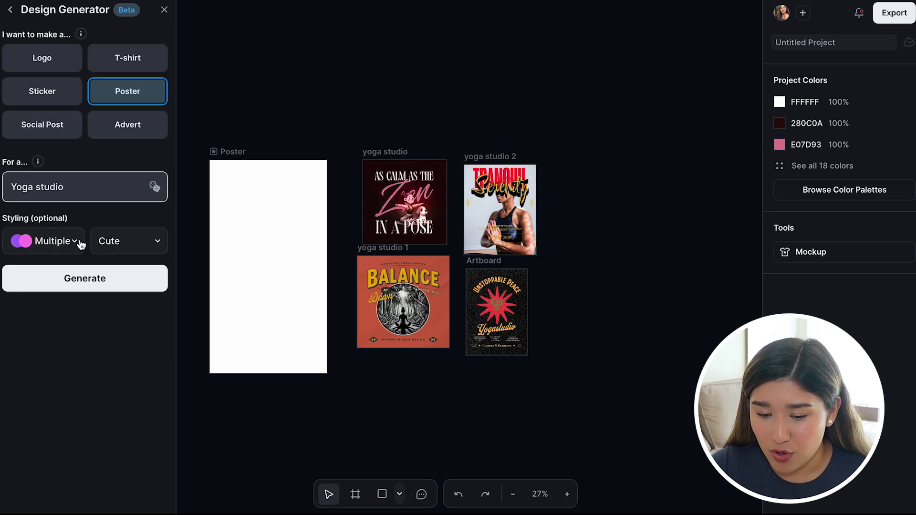
pyautogui.click(117, 247)
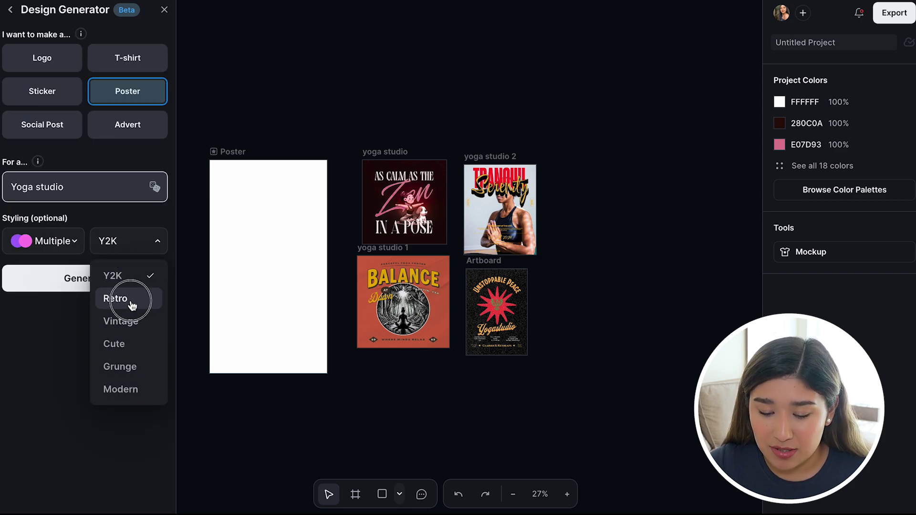
pyautogui.click(127, 299)
pyautogui.click(127, 237)
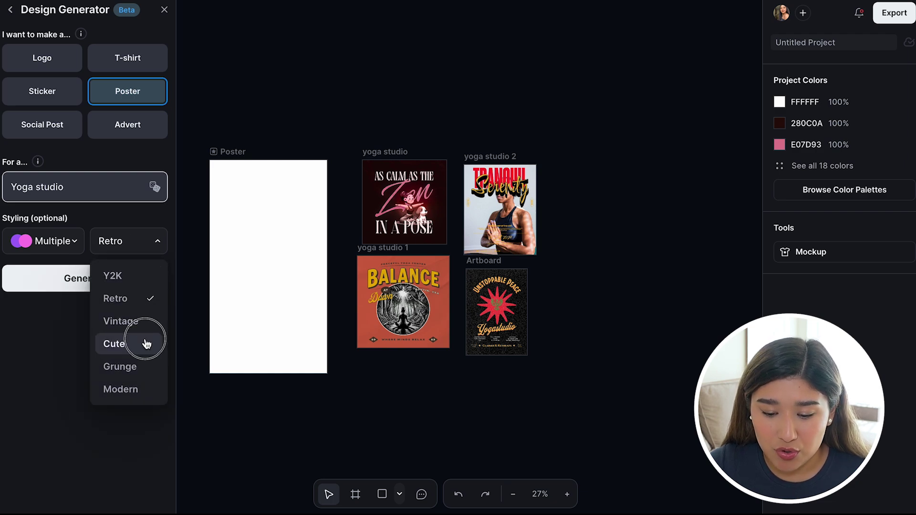
pyautogui.click(138, 344)
pyautogui.click(127, 243)
pyautogui.click(127, 246)
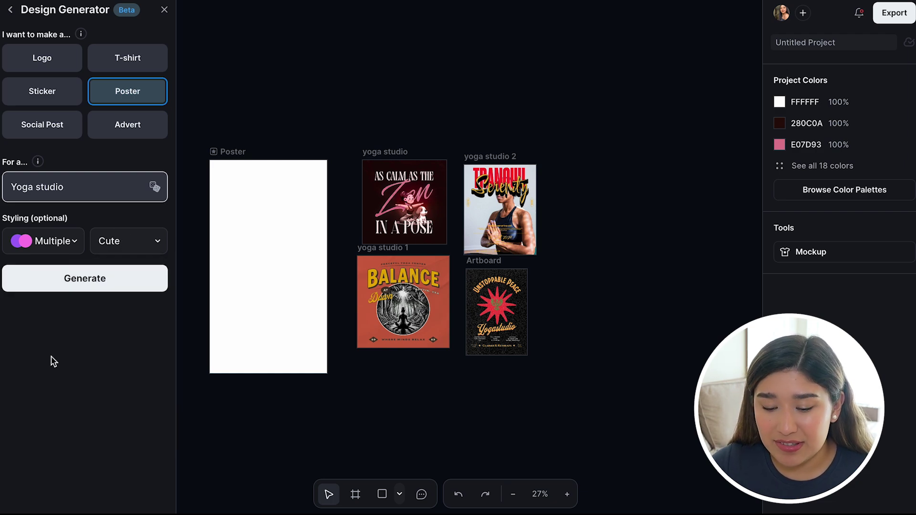
pyautogui.scroll(1, 370, 200)
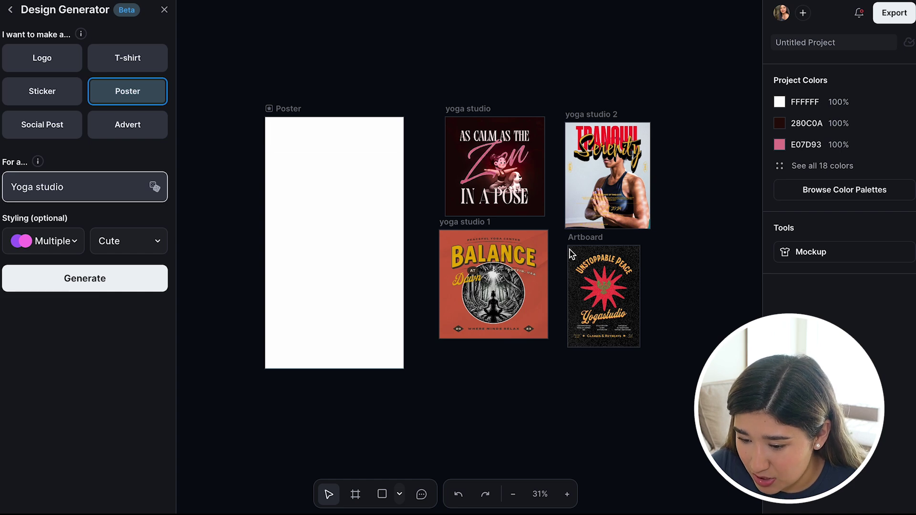
# - Move the Unstoppable Peace design into the white Poster frame and scale it to fill the width
pyautogui.click(608, 281)
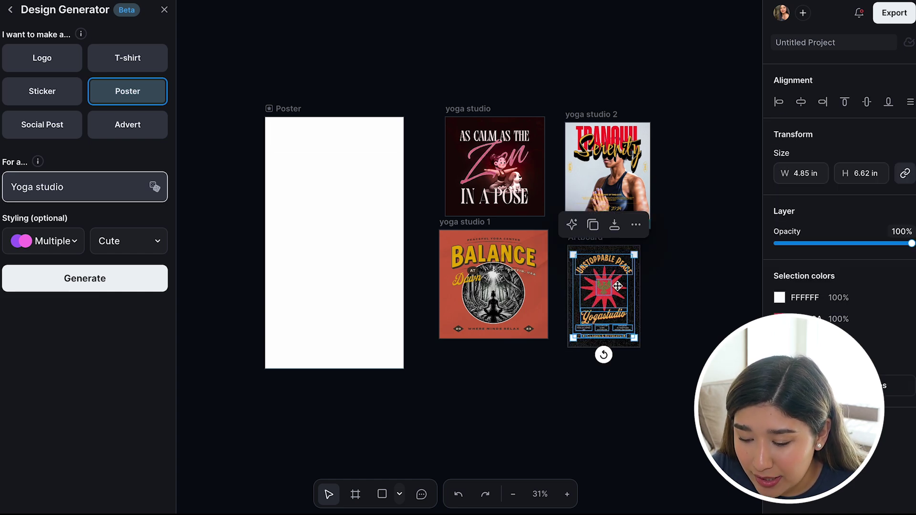
pyautogui.moveTo(610, 263); pyautogui.dragTo(326, 164)
pyautogui.moveTo(266, 143); pyautogui.dragTo(395, 301)
pyautogui.moveTo(262, 163); pyautogui.dragTo(396, 325)
pyautogui.moveTo(356, 236); pyautogui.dragTo(353, 259)
pyautogui.click(400, 92)
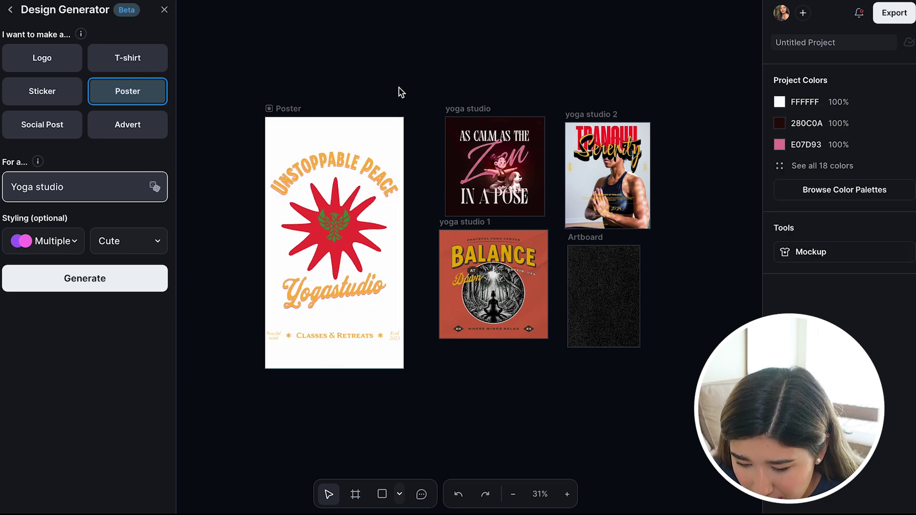
# - Shrink and lower the Classes & Retreats line, and delete the green eagle
pyautogui.moveTo(247, 324); pyautogui.dragTo(412, 353)
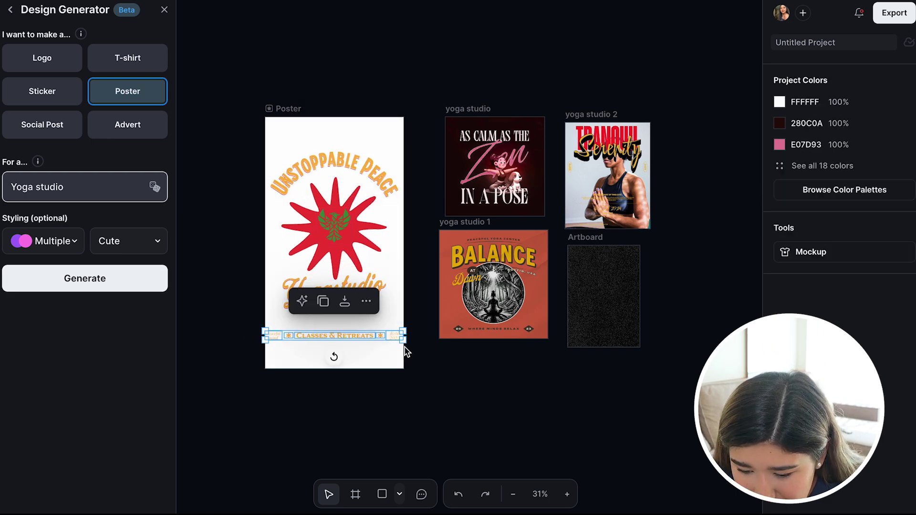
pyautogui.moveTo(261, 328); pyautogui.dragTo(283, 334)
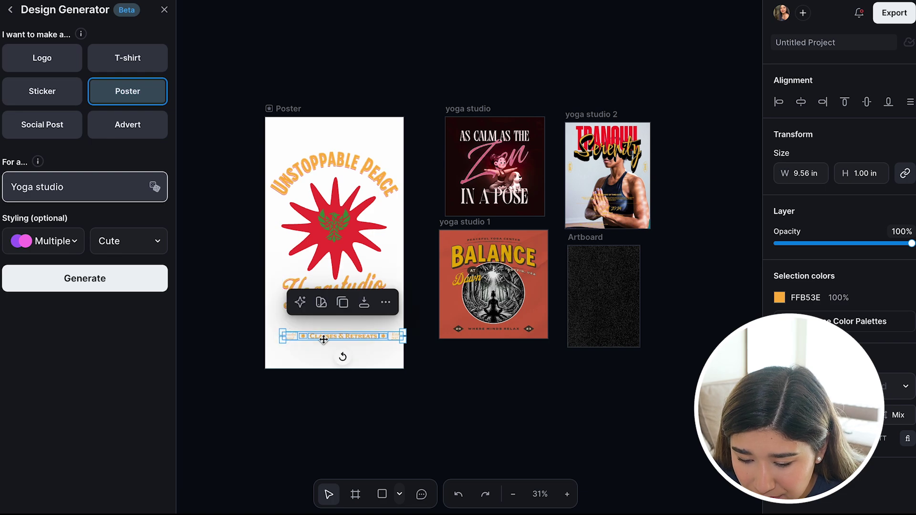
pyautogui.moveTo(342, 334); pyautogui.dragTo(333, 351)
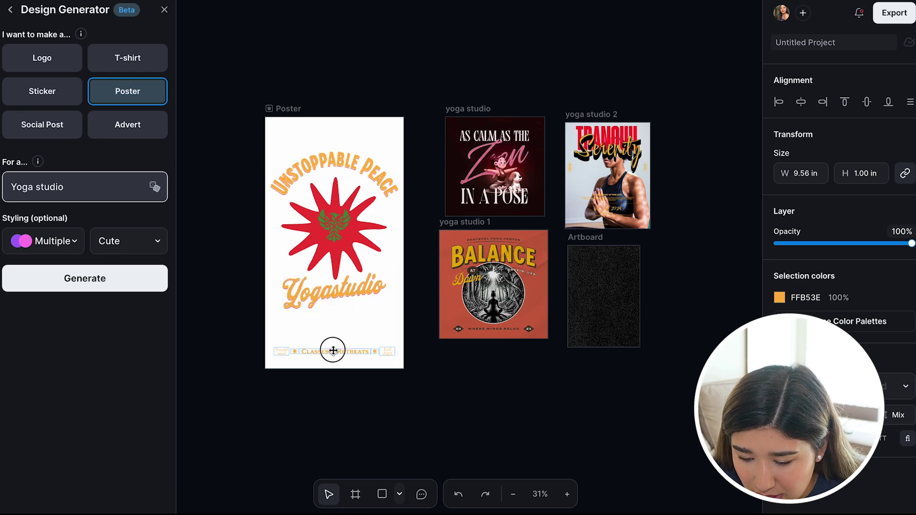
pyautogui.click(414, 109)
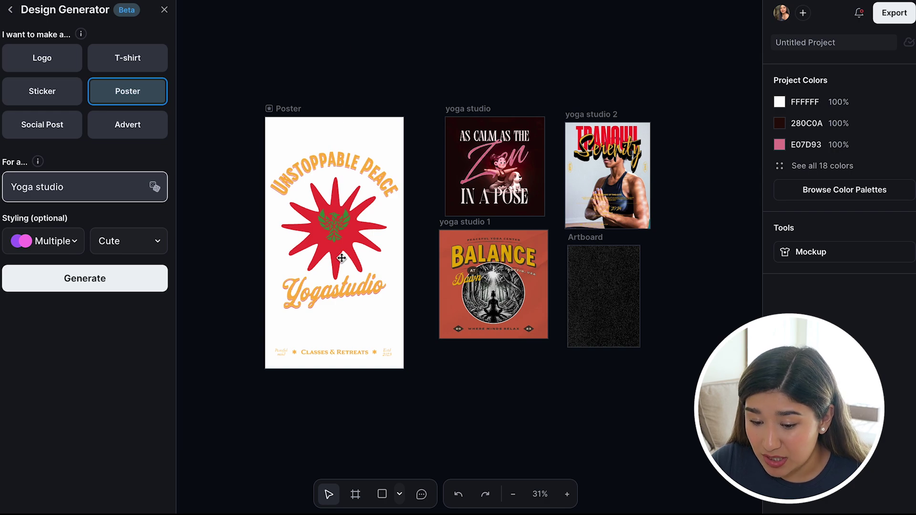
pyautogui.click(333, 239)
pyautogui.press('Delete')
pyautogui.click(333, 239)
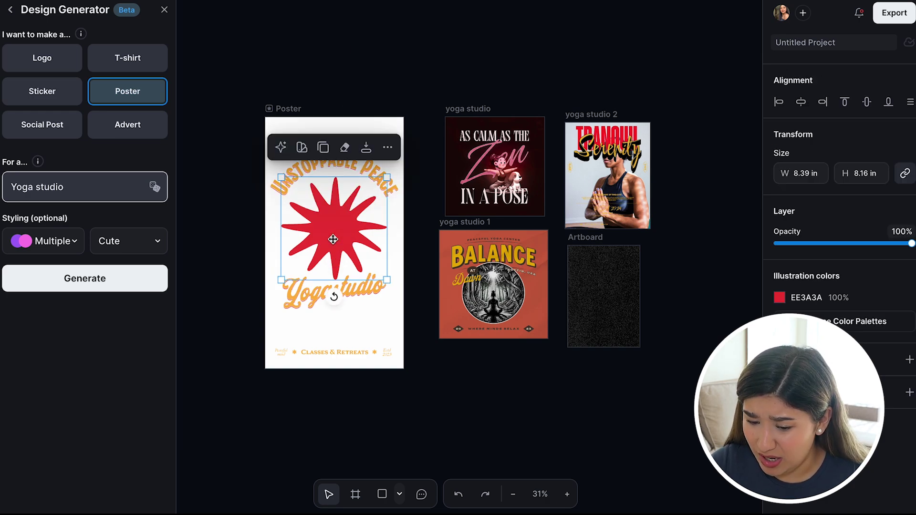
# - Bring up Kittl Copilot suggestions for the red star and scroll through them
pyautogui.click(281, 148)
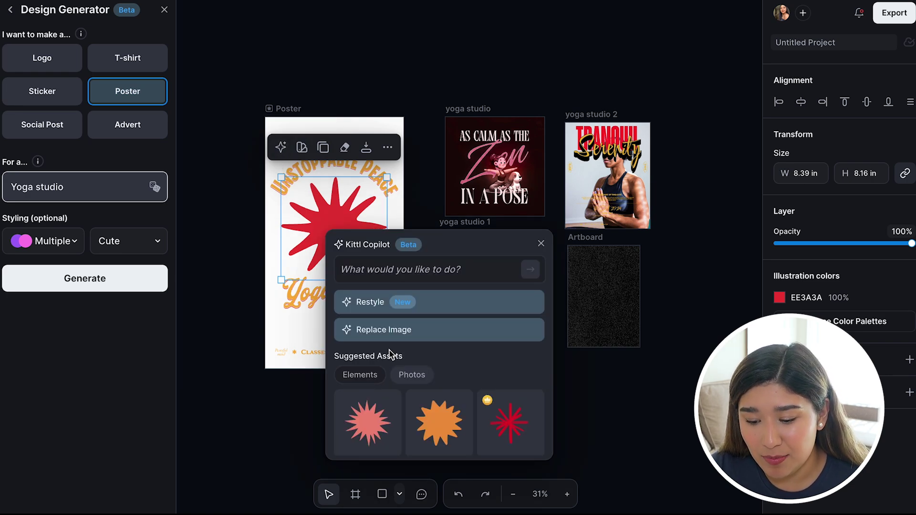
pyautogui.scroll(-1, 389, 349)
pyautogui.scroll(-5, 407, 429)
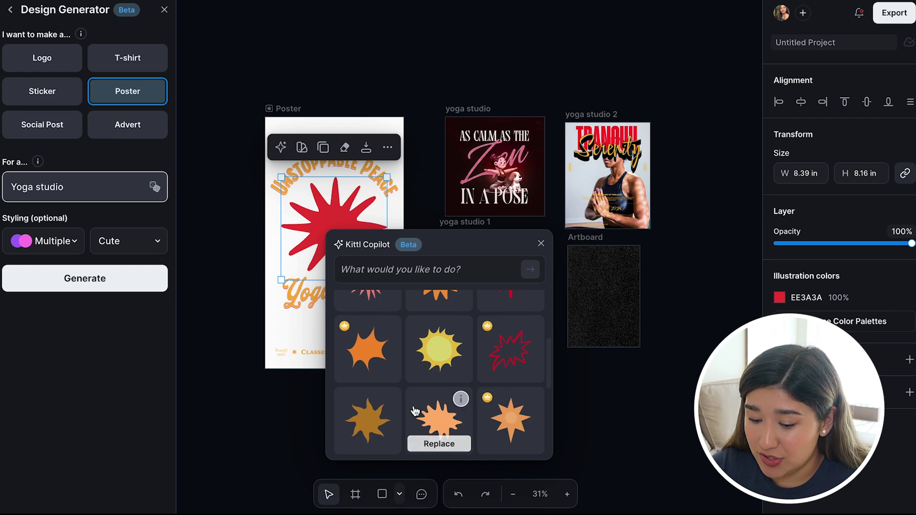
pyautogui.scroll(6, 414, 411)
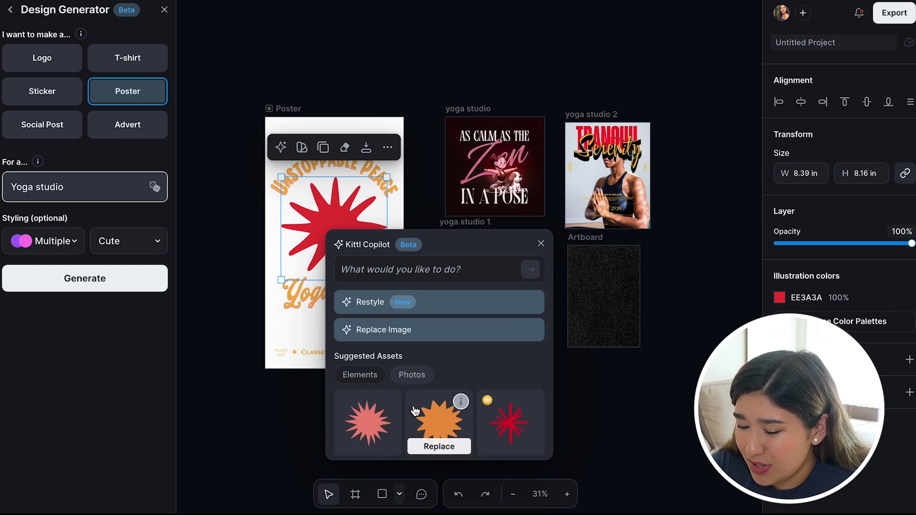
pyautogui.scroll(-1, 415, 411)
# - Search Copilot for 'yoga' replacement images and browse the results
pyautogui.click(411, 269)
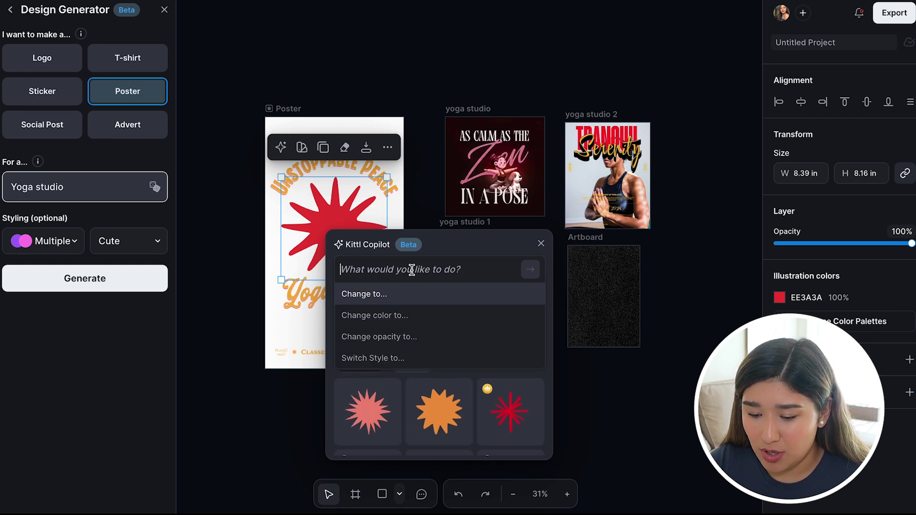
pyautogui.write('yo')
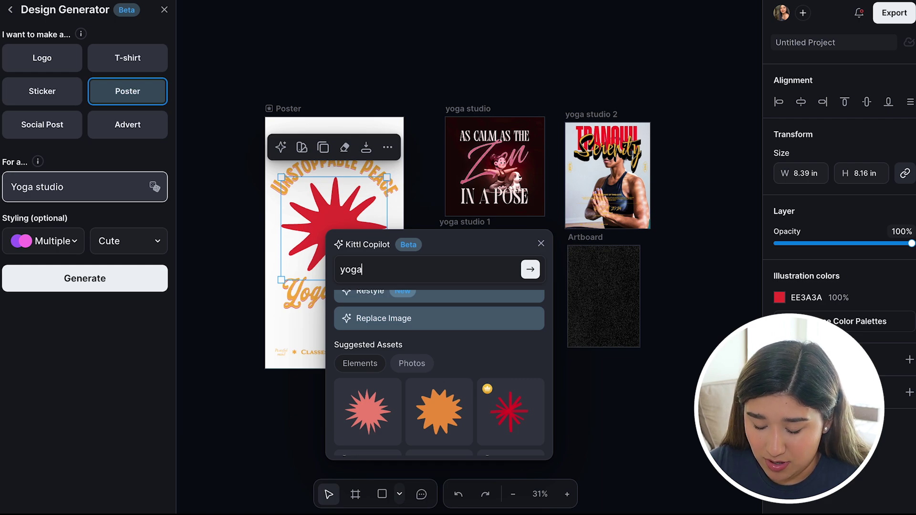
pyautogui.write('ga')
pyautogui.scroll(-2, 422, 336)
pyautogui.press('Return')
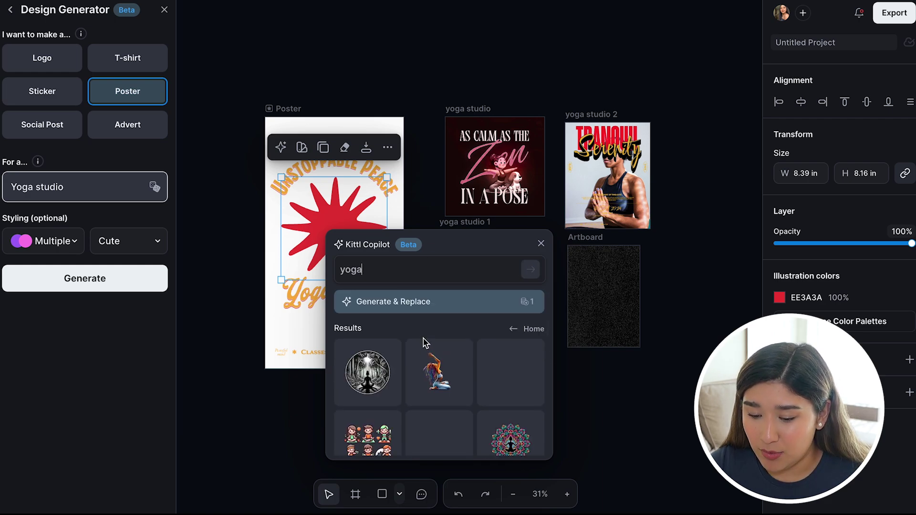
pyautogui.scroll(-2, 426, 342)
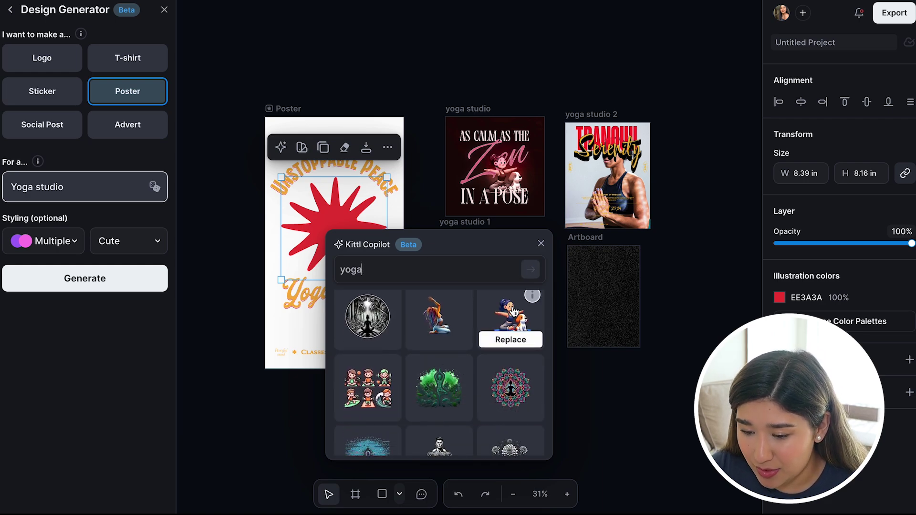
pyautogui.scroll(-2, 473, 372)
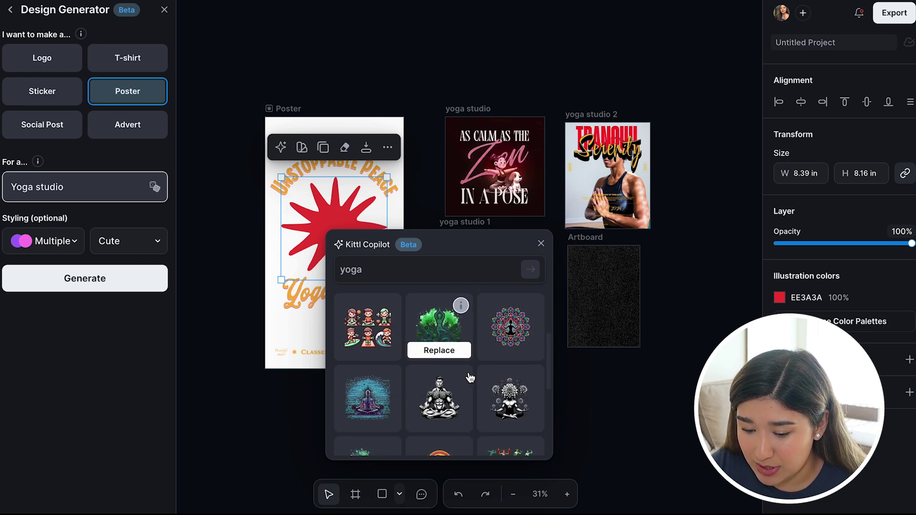
pyautogui.scroll(-2, 470, 377)
pyautogui.scroll(-3, 469, 377)
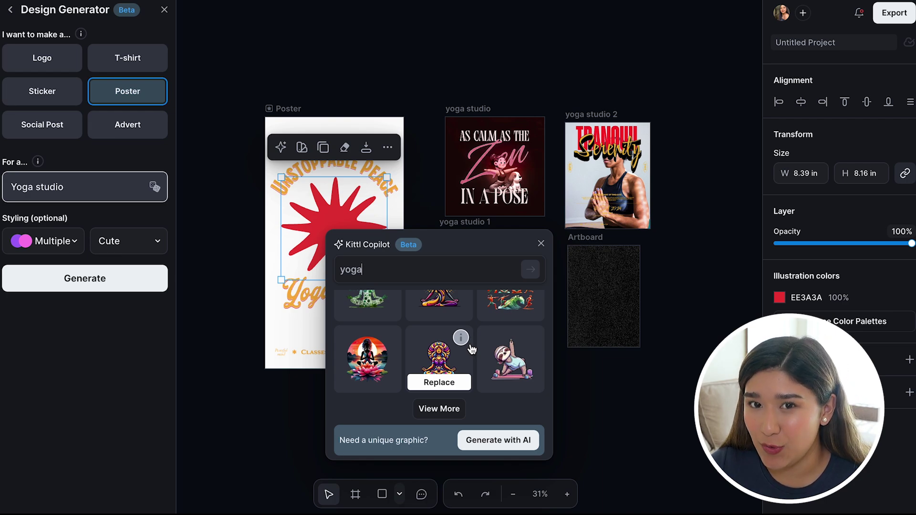
# - Start a new AI image and paste the prompt 'A woman doing yoga'
pyautogui.click(495, 443)
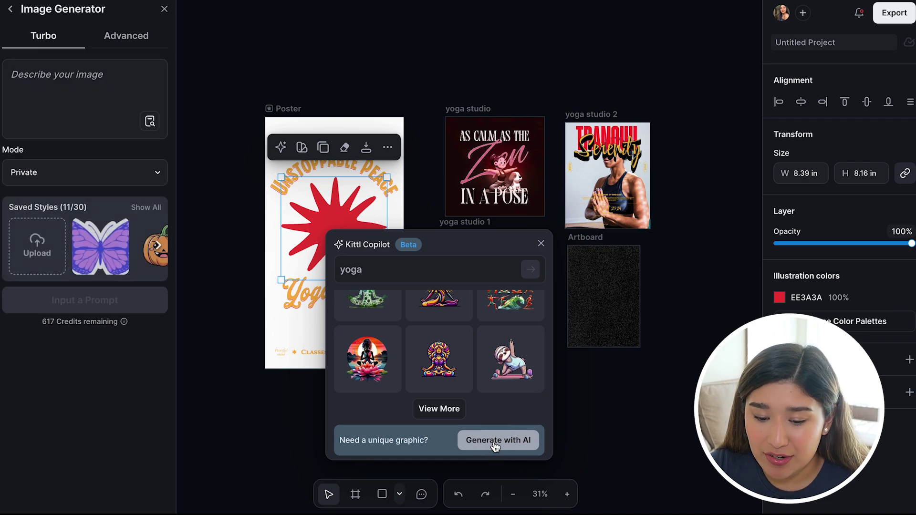
pyautogui.click(79, 87)
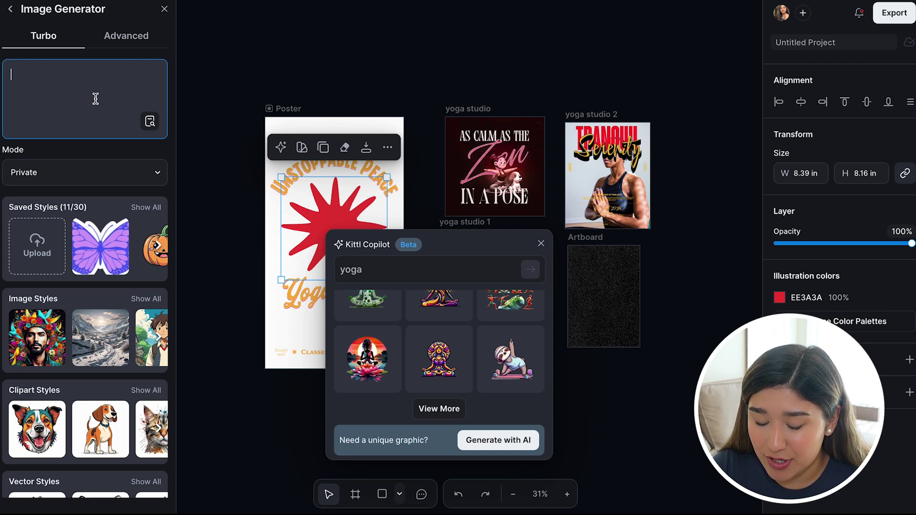
pyautogui.write('A woman doing yoga')
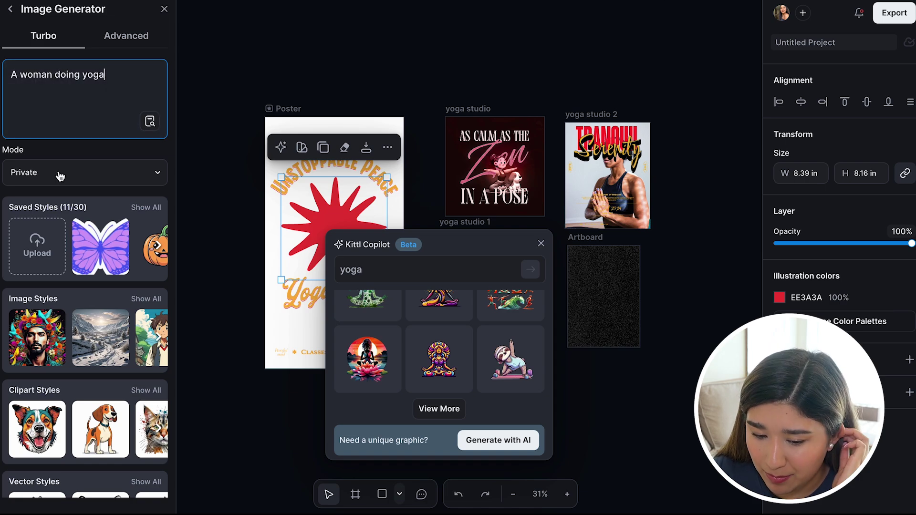
pyautogui.scroll(-4, 64, 340)
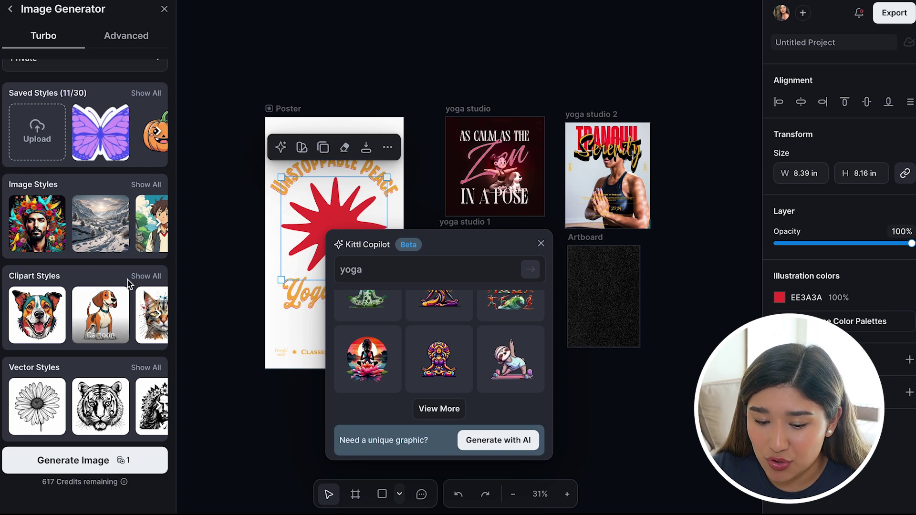
pyautogui.scroll(1, 123, 305)
# - Choose the Retro photo style and generate the yoga image onto the poster
pyautogui.click(157, 251)
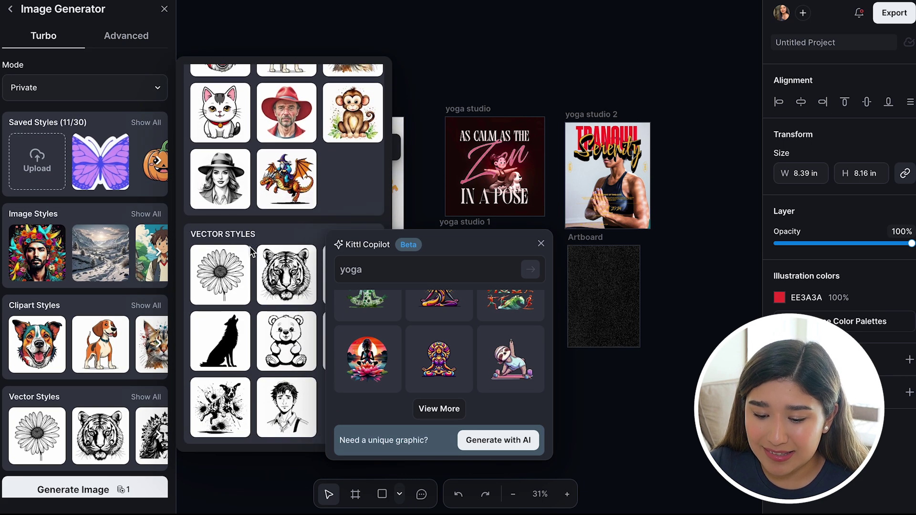
pyautogui.scroll(7, 251, 252)
pyautogui.scroll(-1, 251, 252)
pyautogui.click(272, 255)
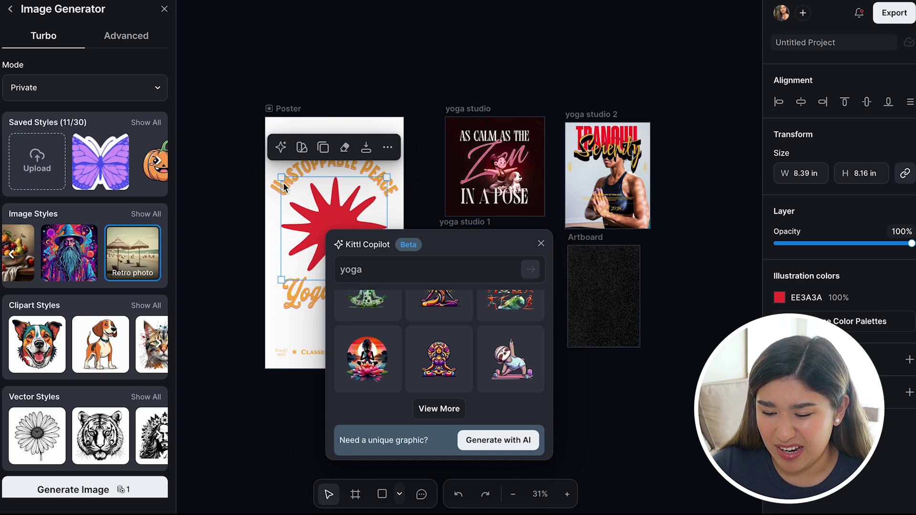
pyautogui.scroll(2, 110, 181)
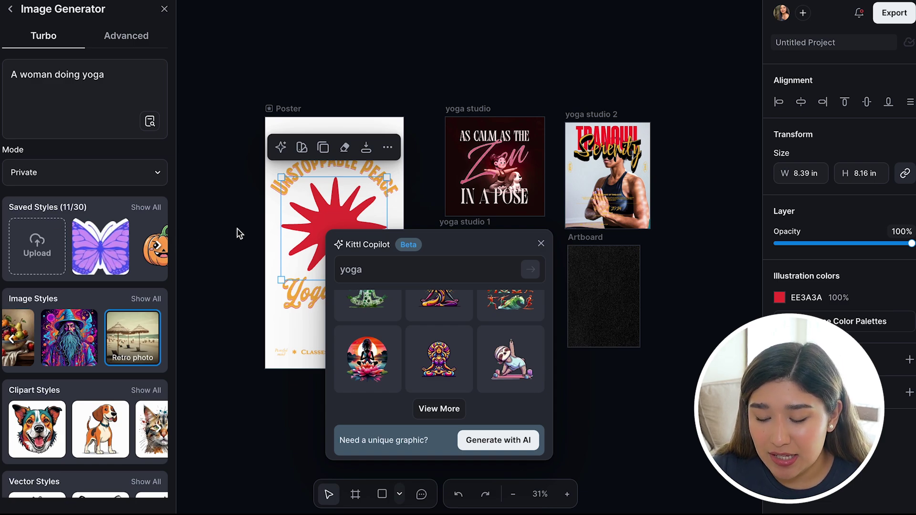
pyautogui.scroll(-3, 97, 465)
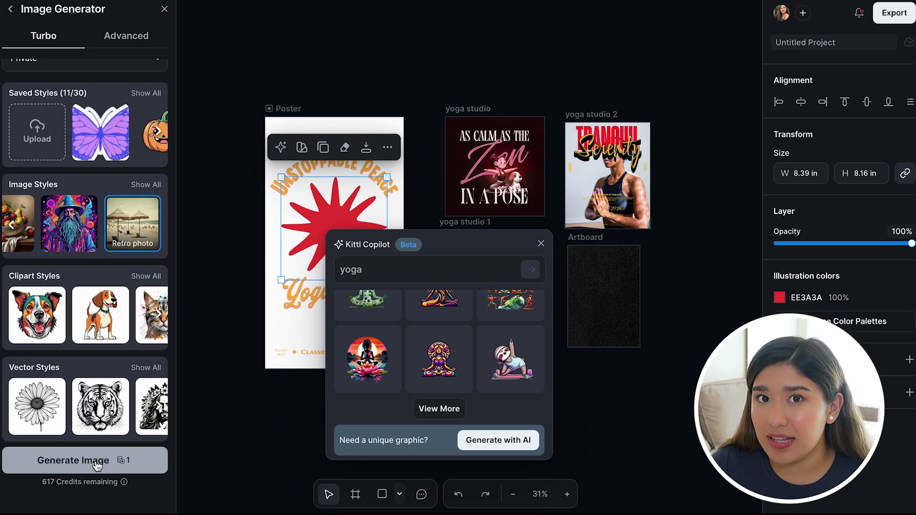
pyautogui.click(97, 462)
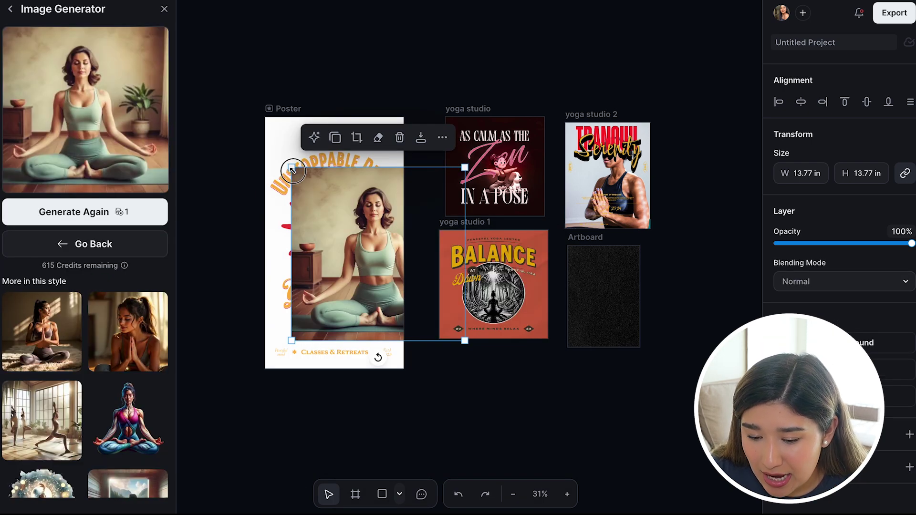
# - Shrink the first yoga photo and move it up between the titles
pyautogui.moveTo(289, 167); pyautogui.dragTo(332, 211)
pyautogui.moveTo(377, 239); pyautogui.dragTo(322, 235)
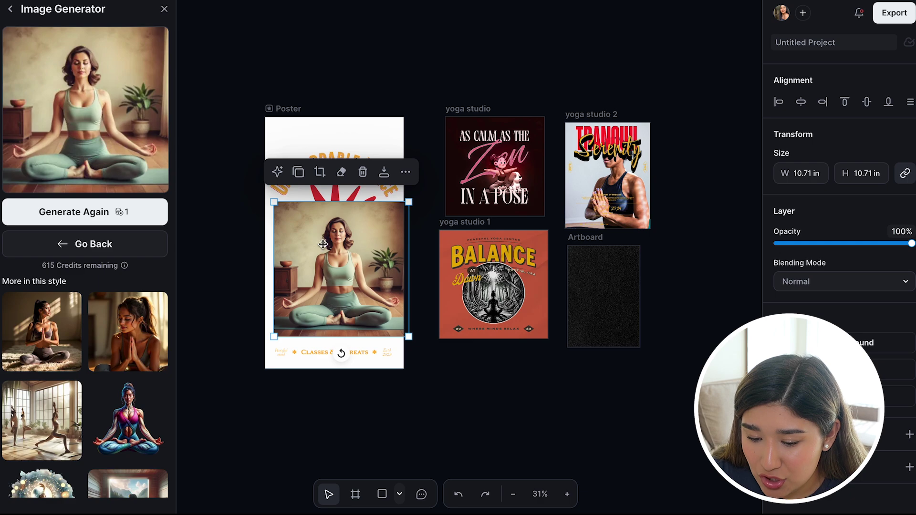
pyautogui.moveTo(403, 336); pyautogui.dragTo(361, 292)
pyautogui.moveTo(334, 260); pyautogui.dragTo(365, 242)
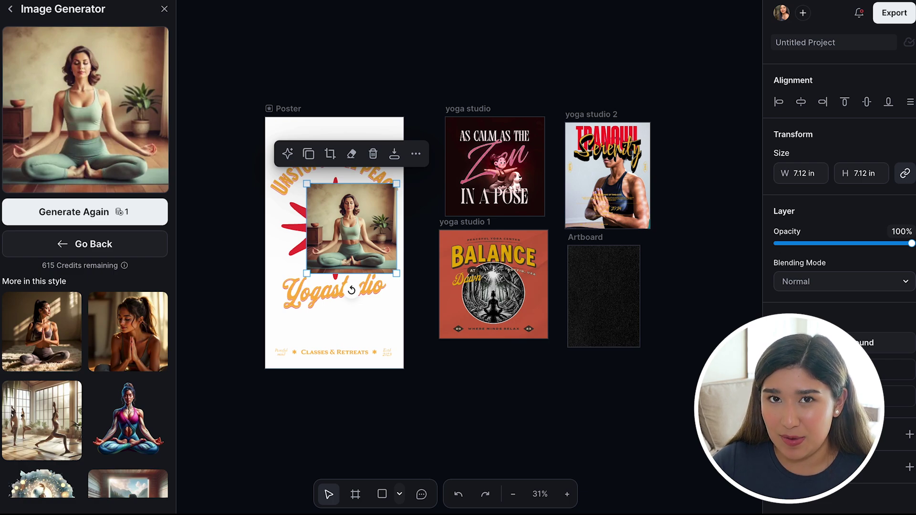
# - Replace it with the palms-together photo enlarged to cover the whole poster
pyautogui.scroll(-2, 64, 366)
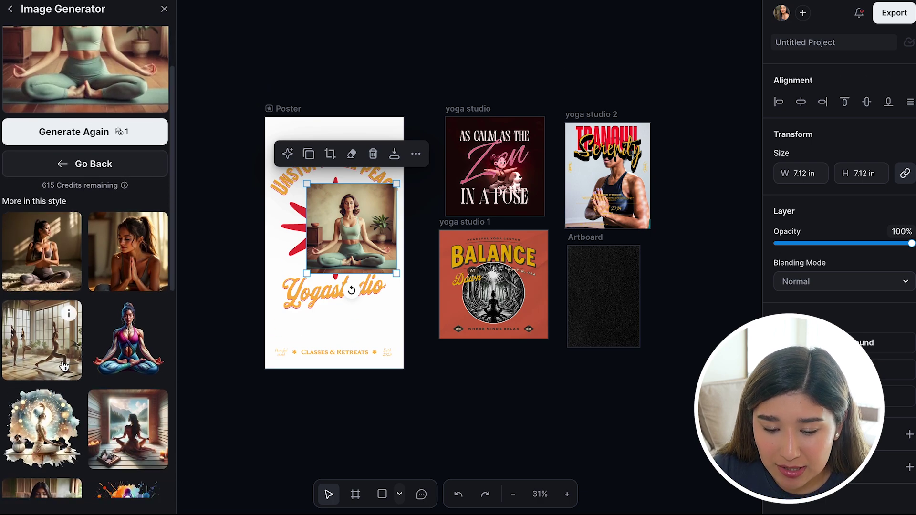
pyautogui.scroll(-2, 94, 224)
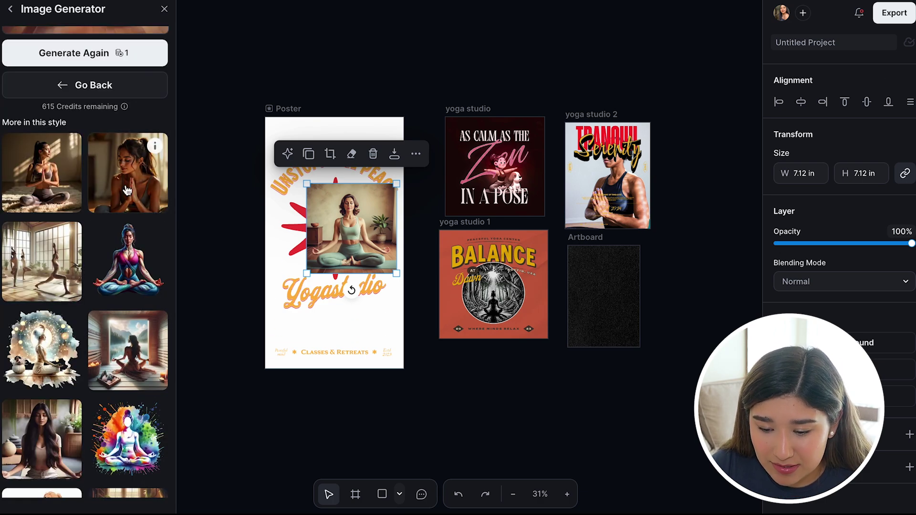
pyautogui.click(373, 154)
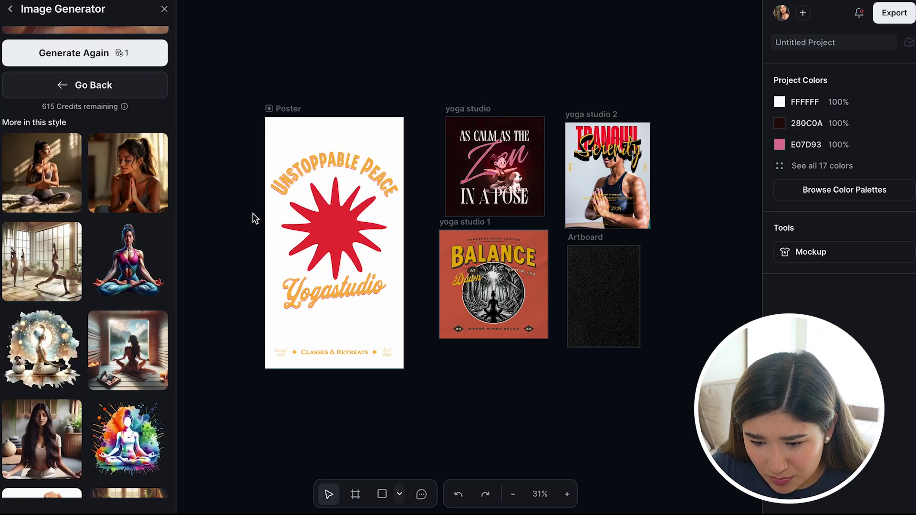
pyautogui.hotkey('ctrl', 'z')
pyautogui.hotkey('ctrl', 'z')
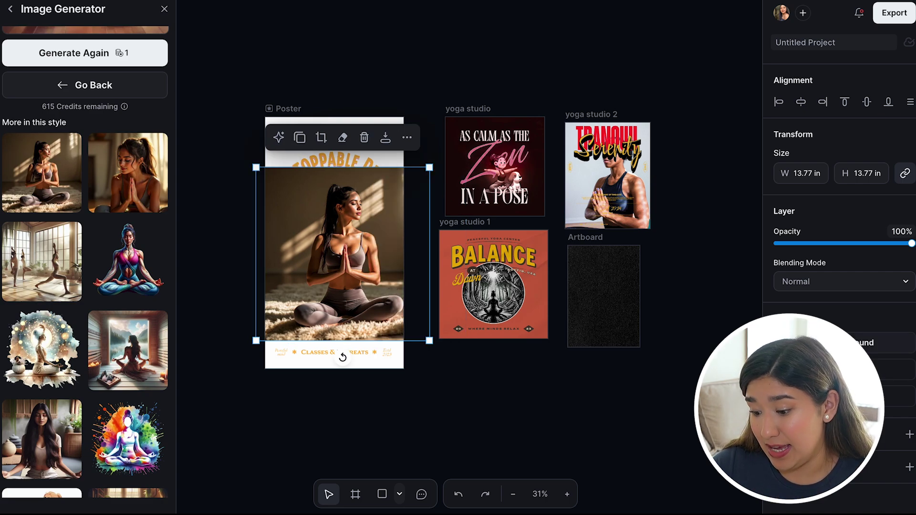
pyautogui.hotkey('ctrl', 'z')
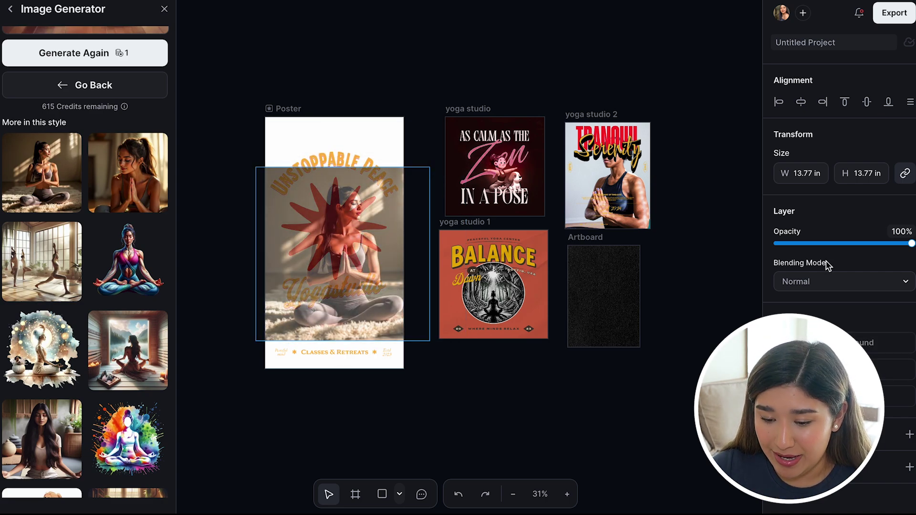
pyautogui.hotkey('ctrl', 'z')
pyautogui.click(448, 66)
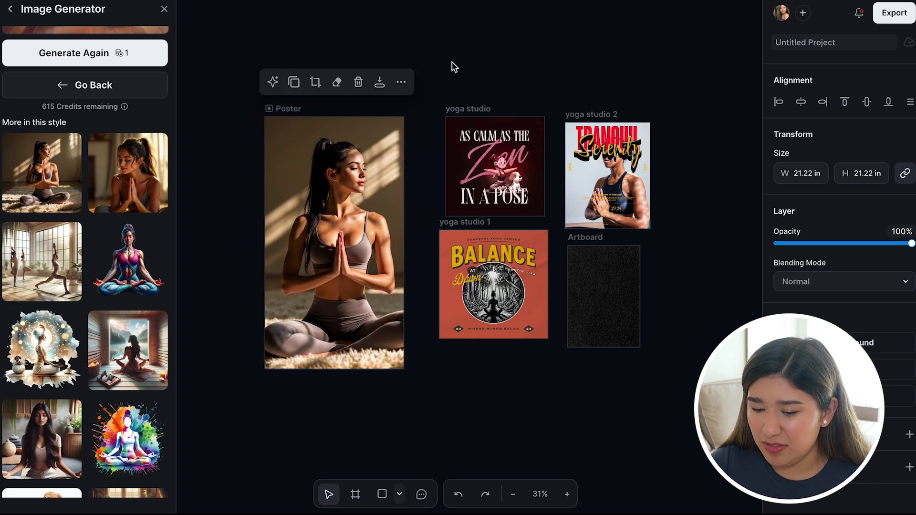
pyautogui.click(367, 175)
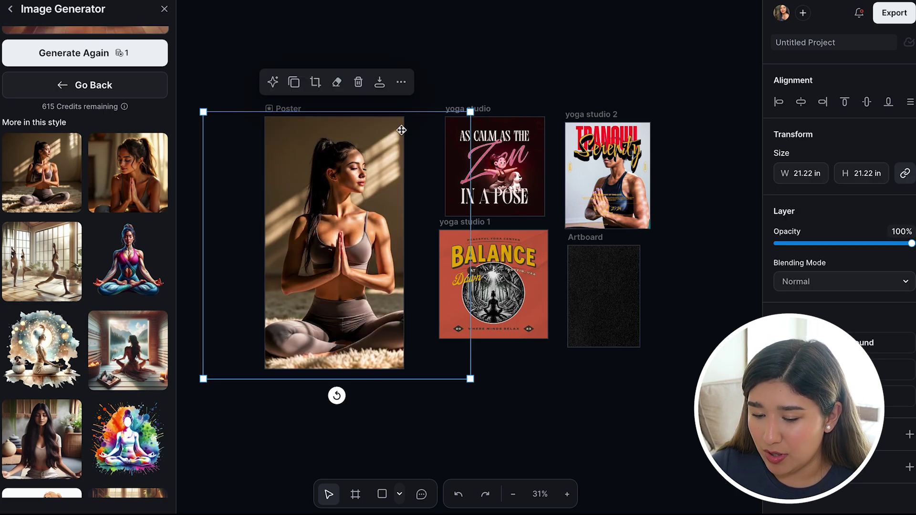
pyautogui.click(400, 82)
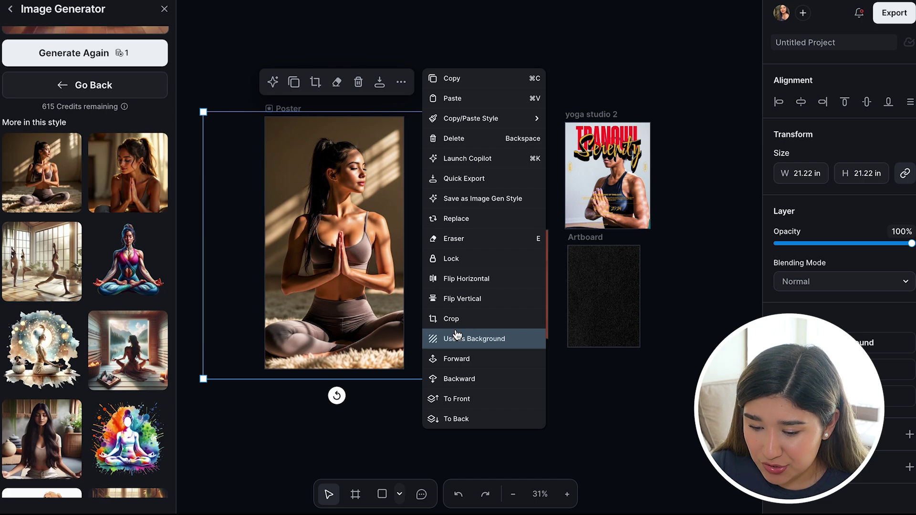
# - Send the photo to the back, delete the red starburst and raise the Unstoppable Peace arc
pyautogui.click(472, 419)
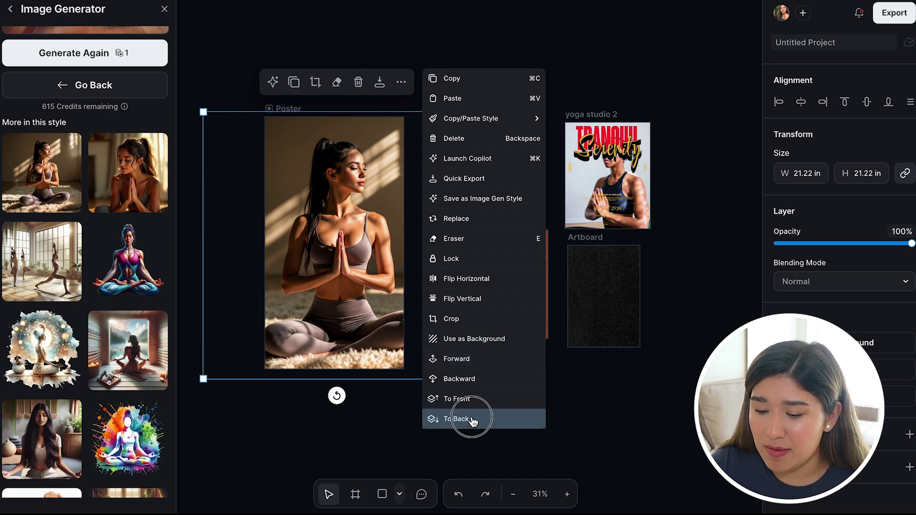
pyautogui.click(346, 251)
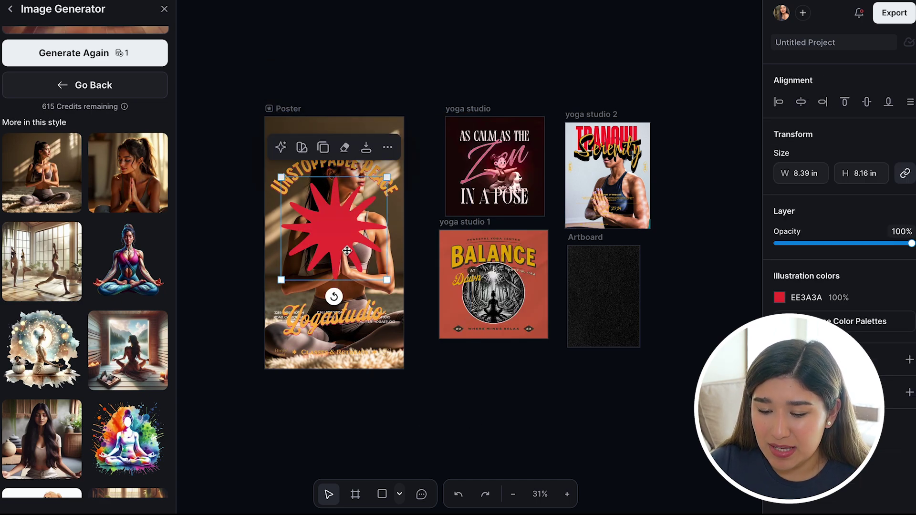
pyautogui.press('Delete')
pyautogui.moveTo(364, 179); pyautogui.dragTo(363, 140)
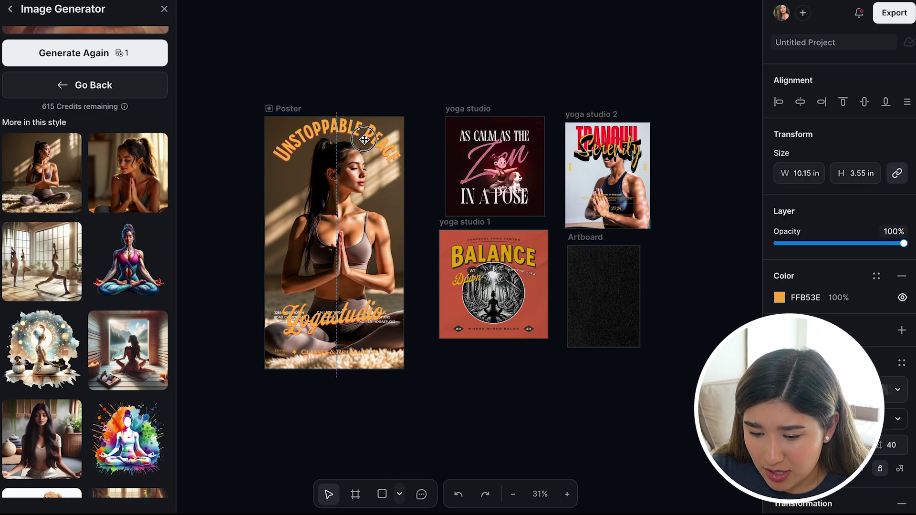
# - Crop the photo for a tighter framing of the meditating woman
pyautogui.click(362, 202)
pyautogui.doubleClick(374, 238)
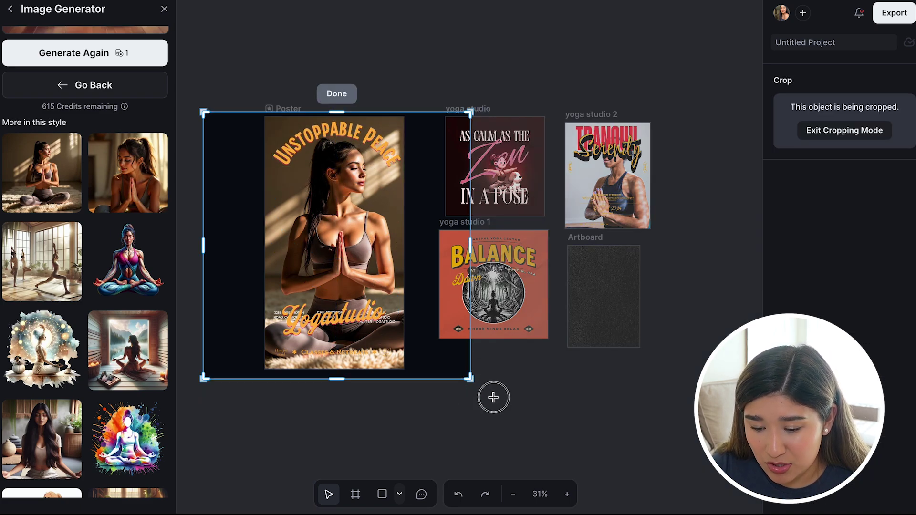
pyautogui.moveTo(469, 377); pyautogui.dragTo(527, 435)
pyautogui.moveTo(370, 253); pyautogui.dragTo(343, 267)
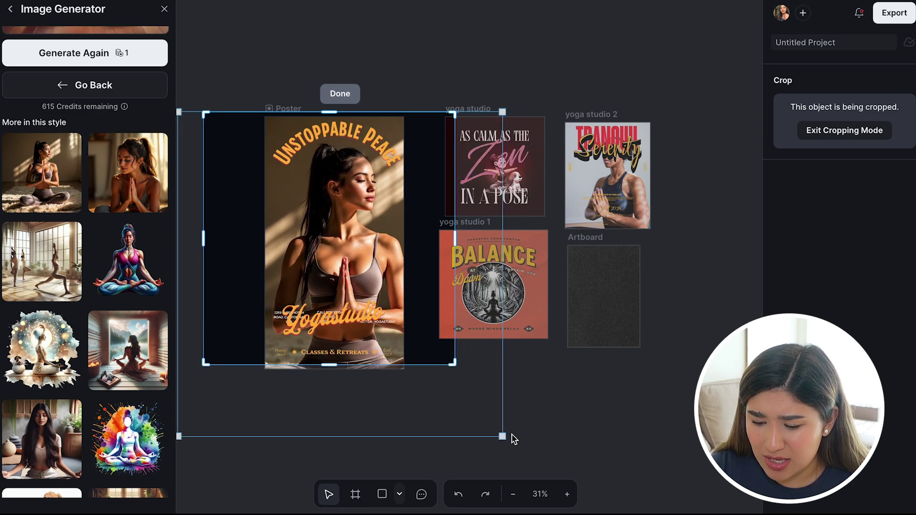
pyautogui.moveTo(496, 434); pyautogui.dragTo(517, 454)
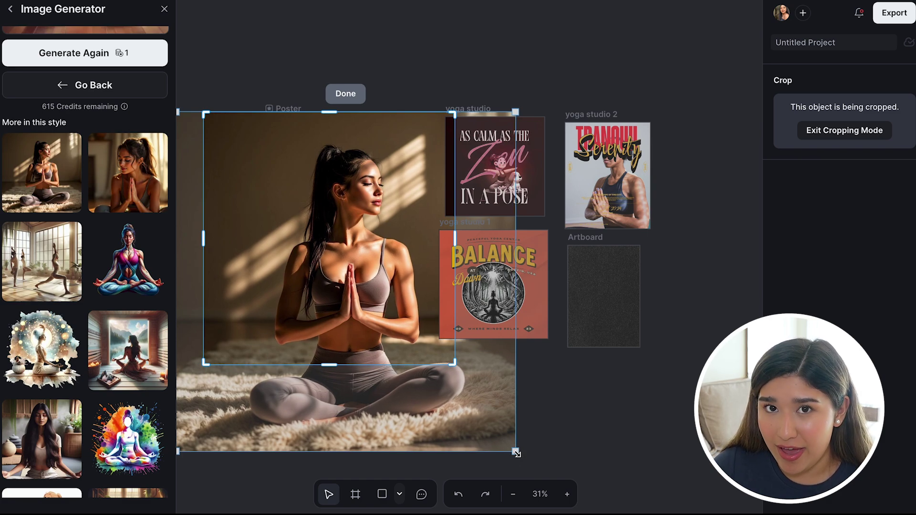
pyautogui.press('Return')
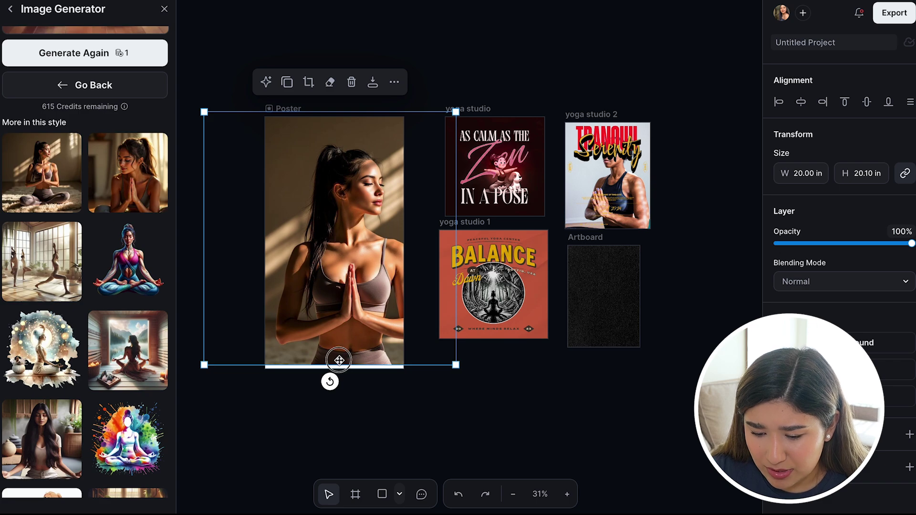
# - Extend the crop downward and send the photo behind the text layers
pyautogui.doubleClick(338, 359)
pyautogui.moveTo(330, 365); pyautogui.dragTo(329, 384)
pyautogui.click(593, 353)
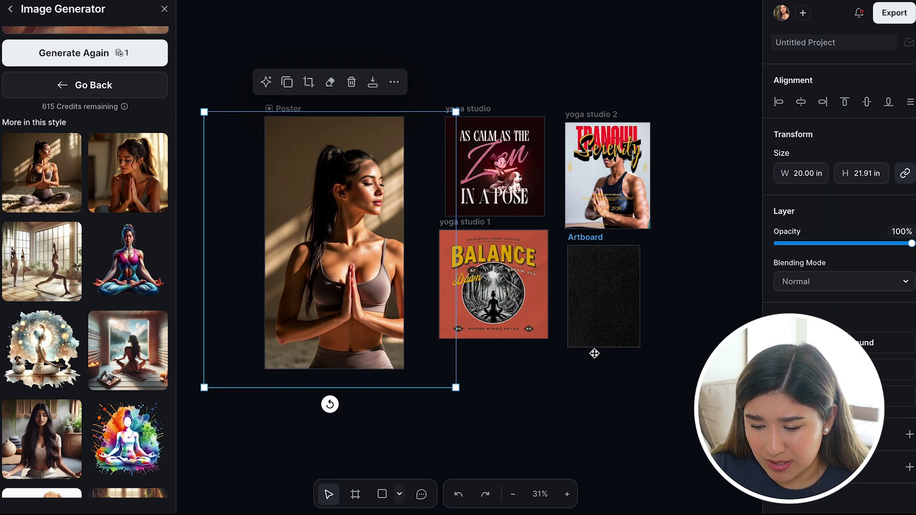
pyautogui.click(544, 394)
pyautogui.click(362, 299)
pyautogui.doubleClick(362, 299)
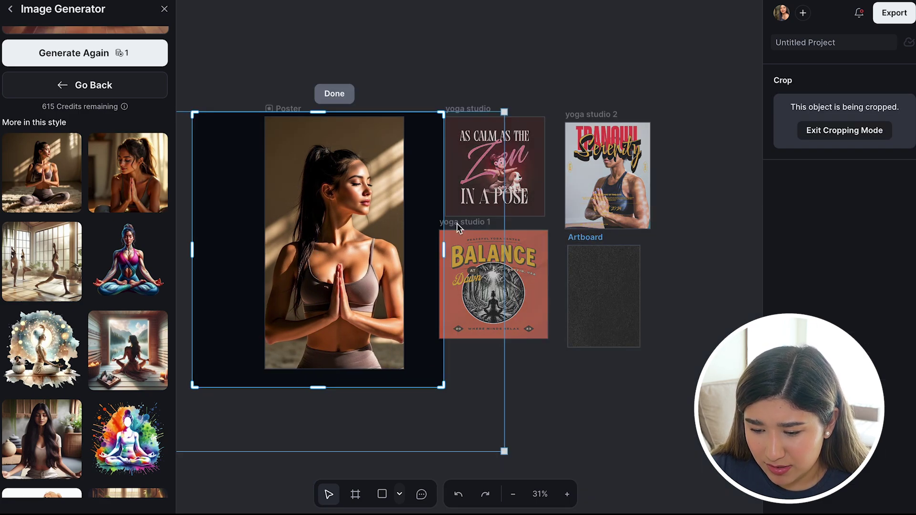
pyautogui.click(564, 375)
pyautogui.click(382, 82)
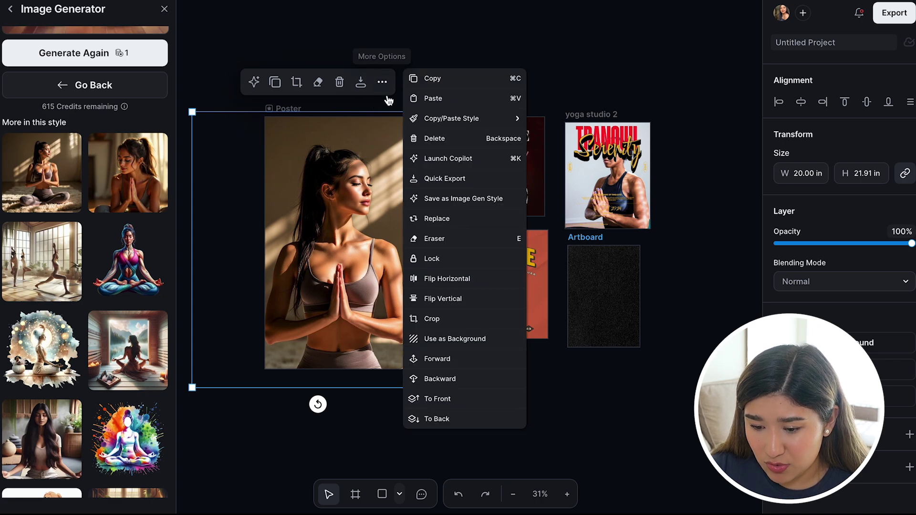
pyautogui.click(446, 419)
pyautogui.click(518, 435)
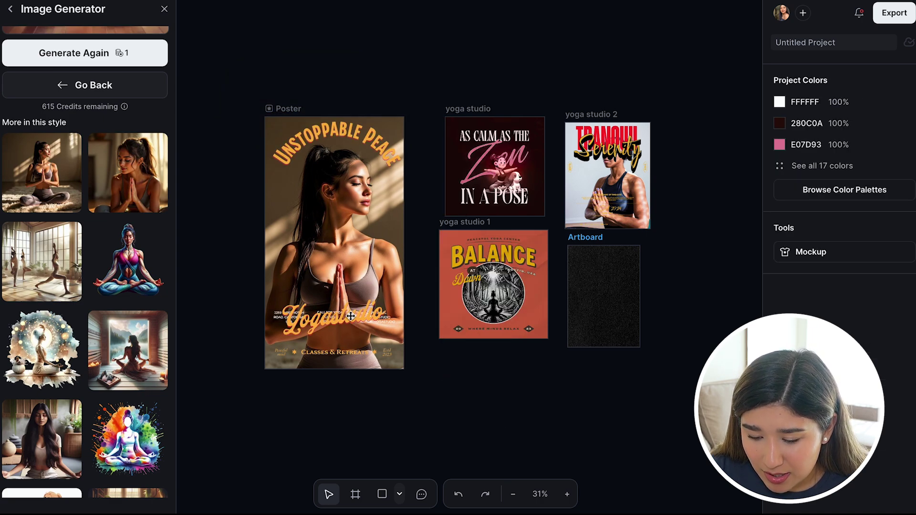
# - Move Yogastudio up, then widen CALL FOR YOGA and shift it lower and right
pyautogui.moveTo(350, 317); pyautogui.dragTo(350, 259)
pyautogui.click(329, 317)
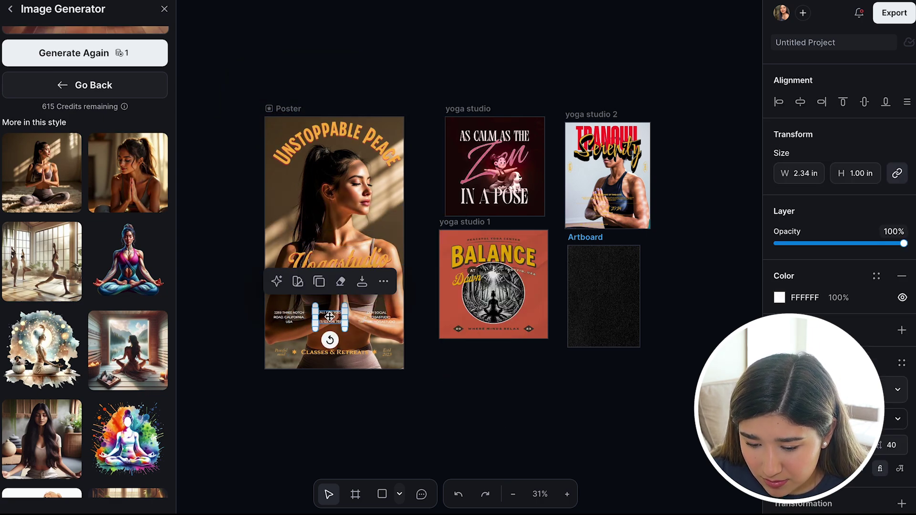
pyautogui.moveTo(330, 316); pyautogui.dragTo(333, 334)
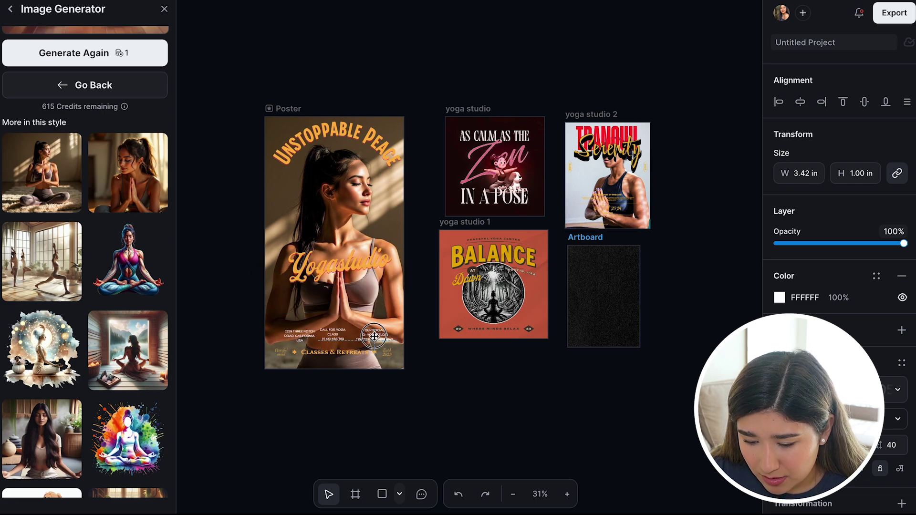
pyautogui.click(374, 337)
pyautogui.click(333, 337)
pyautogui.moveTo(332, 337); pyautogui.dragTo(338, 340)
# - Move the Yogastudio title down over the woman's hands
pyautogui.click(339, 267)
pyautogui.moveTo(339, 267); pyautogui.dragTo(339, 305)
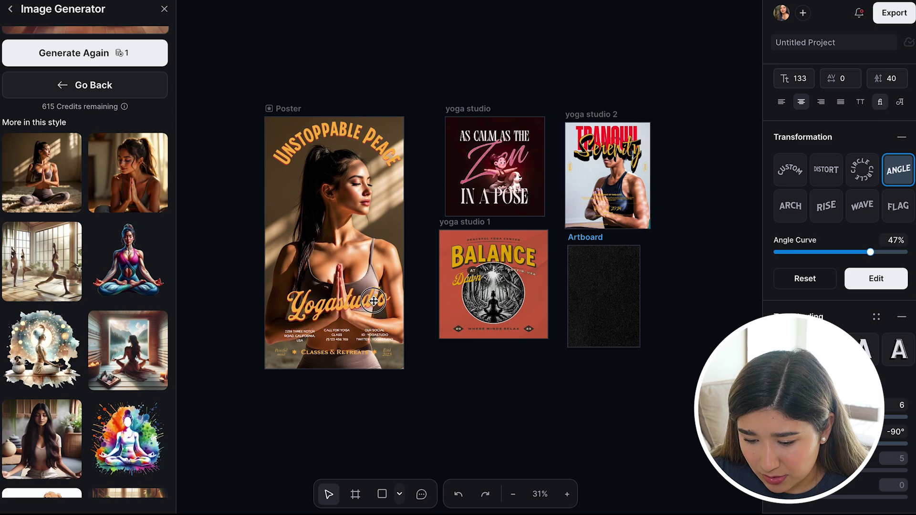
pyautogui.click(458, 87)
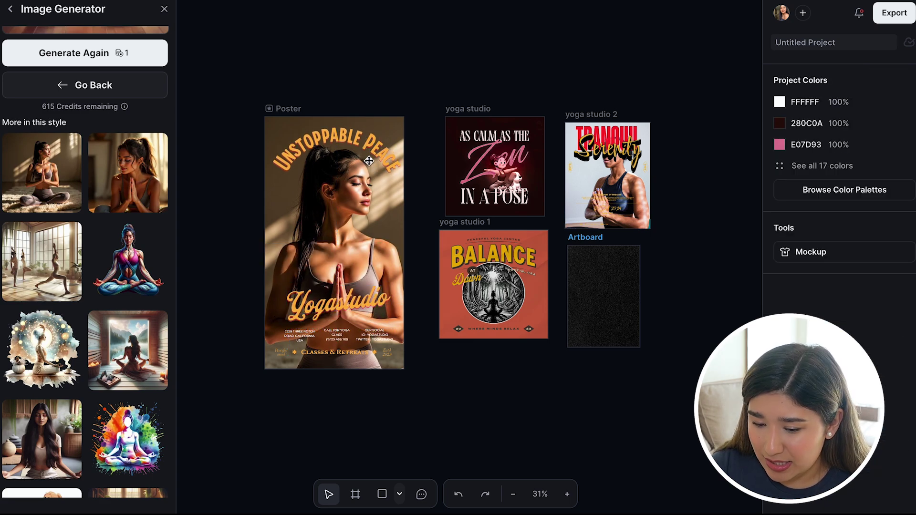
pyautogui.click(367, 144)
# - Recolour all of the Unstoppable Peace headline text golden yellow in the colour picker
pyautogui.doubleClick(432, 184)
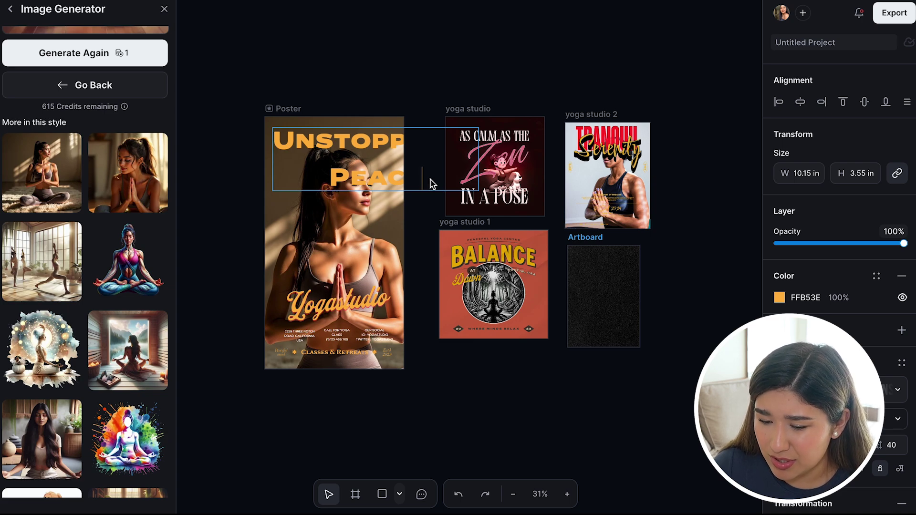
pyautogui.hotkey('ctrl', 'a')
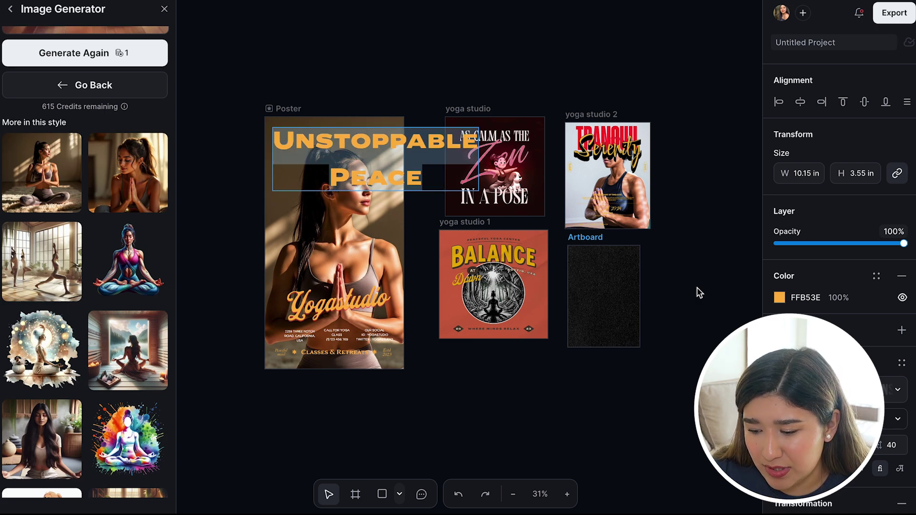
pyautogui.click(780, 297)
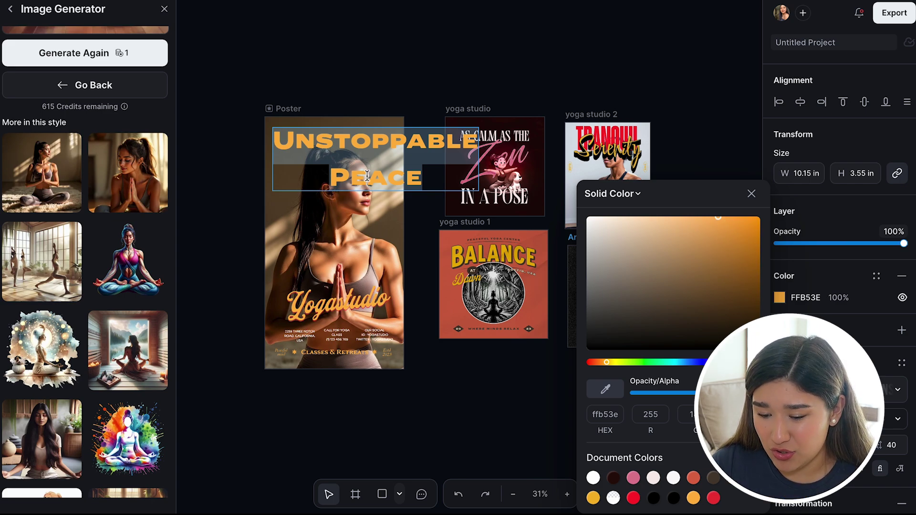
pyautogui.click(688, 363)
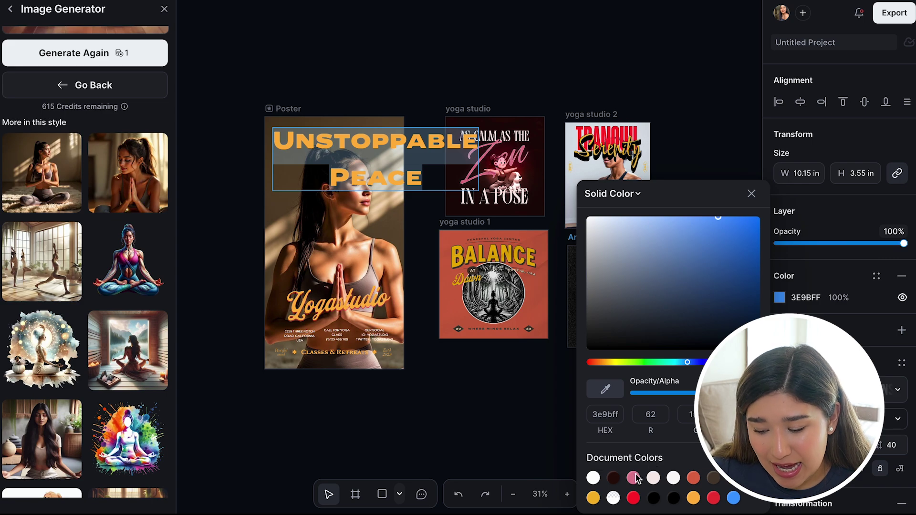
pyautogui.click(592, 478)
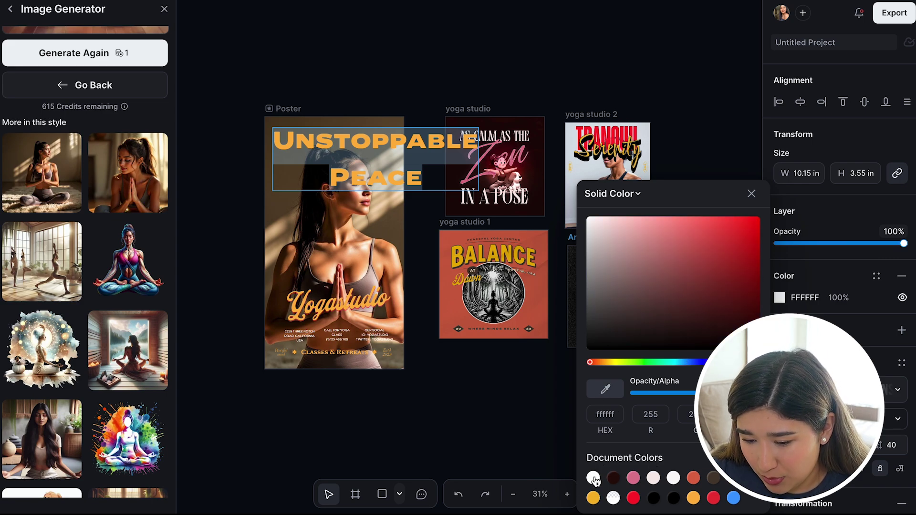
pyautogui.click(521, 434)
pyautogui.click(521, 434)
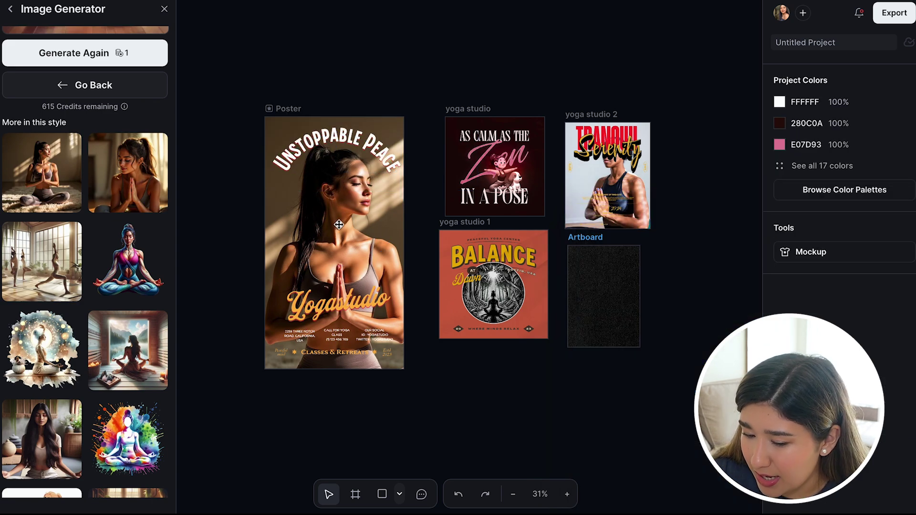
# - Edit the curved headline and exit with Escape so it arches again
pyautogui.click(368, 142)
pyautogui.doubleClick(369, 142)
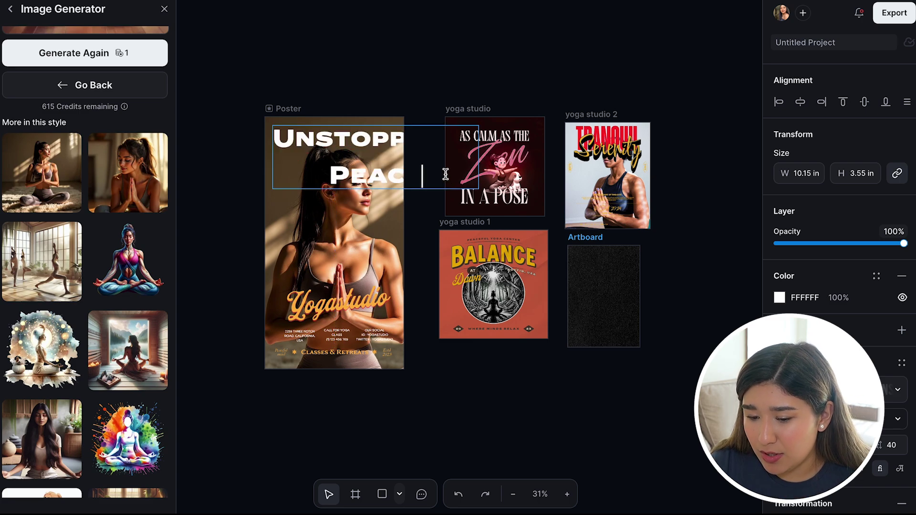
pyautogui.press('Escape')
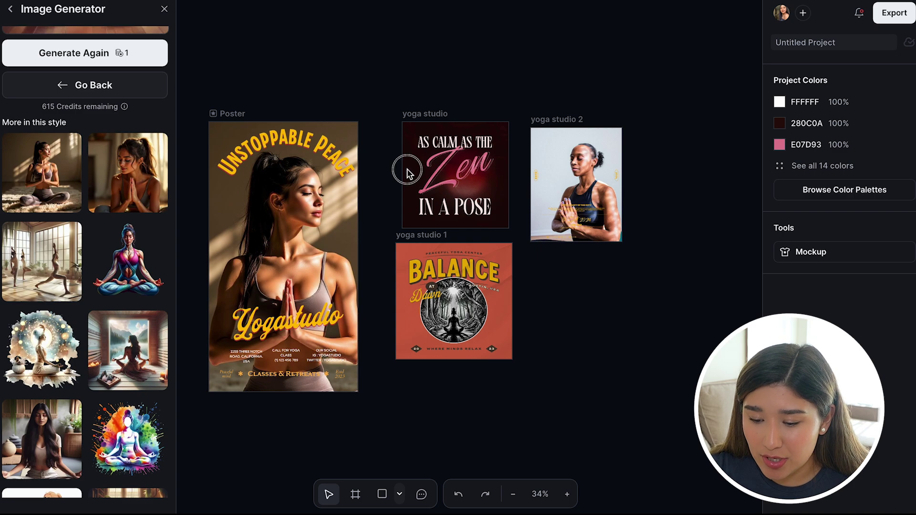
# - Move the Yogastudio text slightly higher on the poster
pyautogui.click(321, 317)
pyautogui.moveTo(321, 317); pyautogui.dragTo(319, 289)
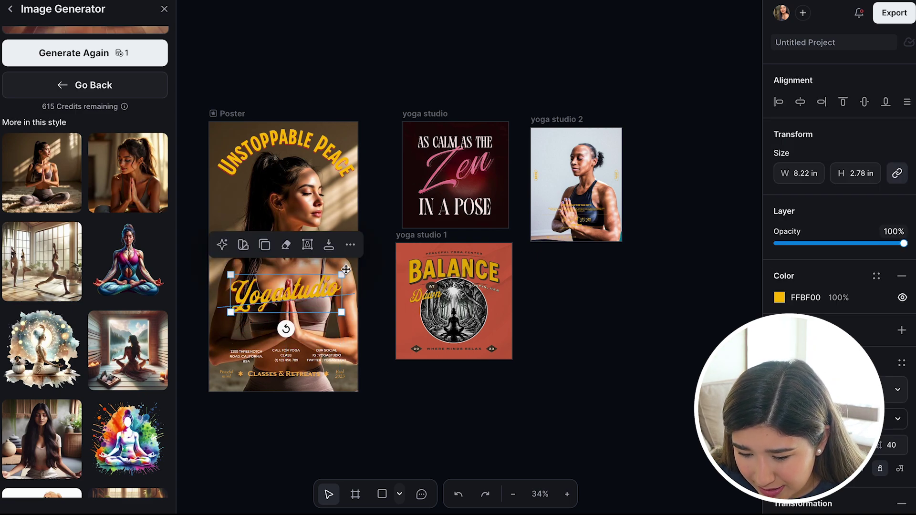
pyautogui.click(392, 181)
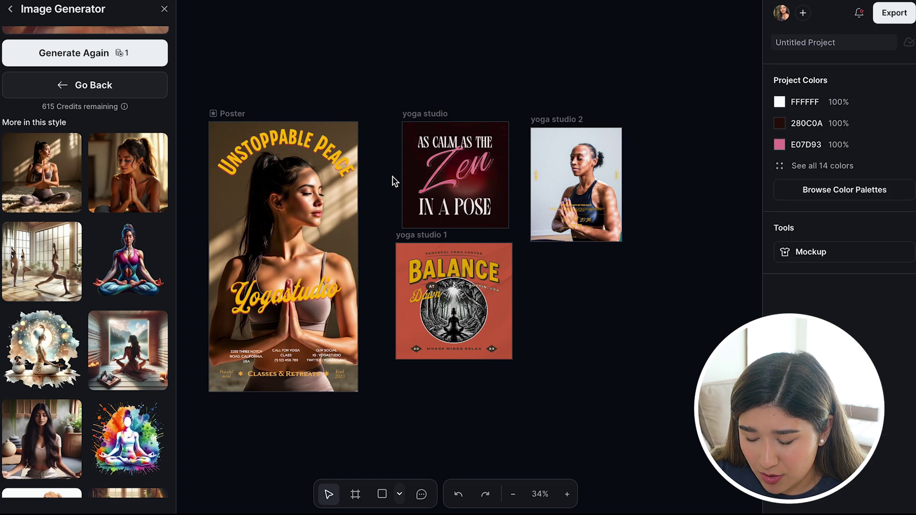
# - Drag the pink Zen lettering from the yoga studio card onto the poster and delete it
pyautogui.click(492, 162)
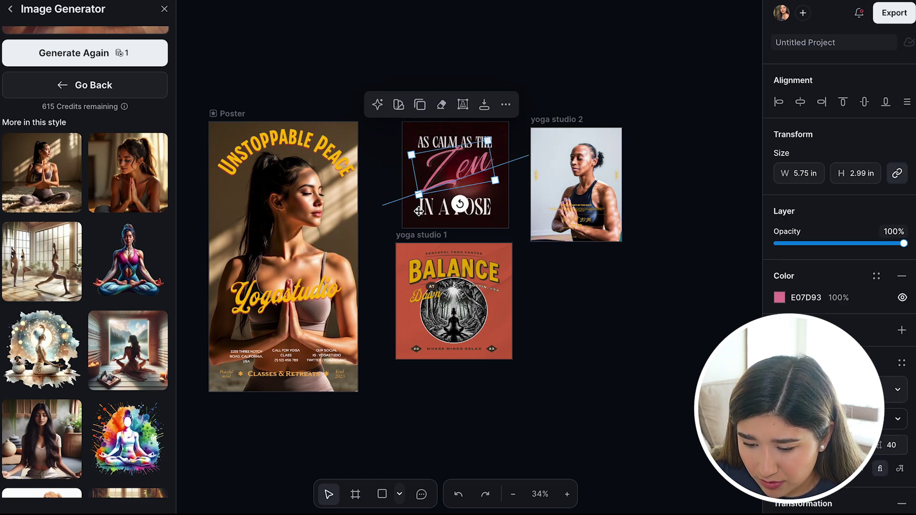
pyautogui.click(392, 198)
pyautogui.click(473, 172)
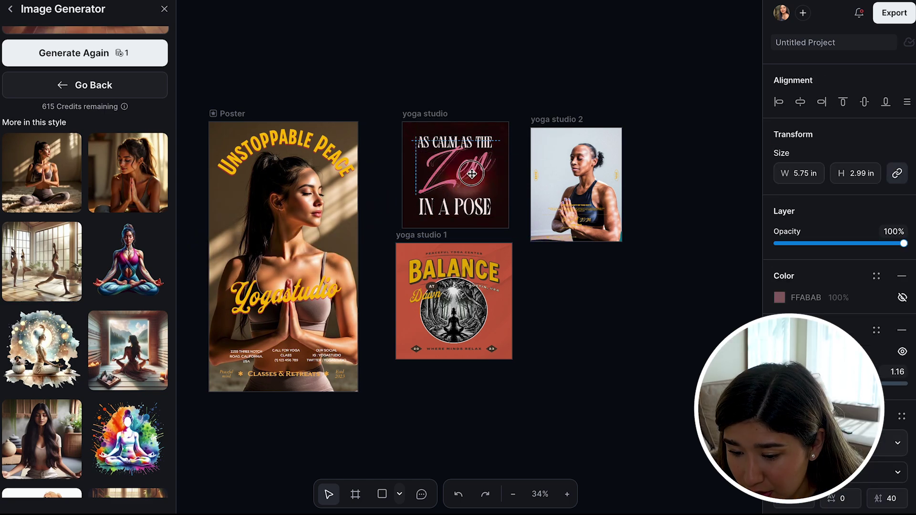
pyautogui.click(371, 191)
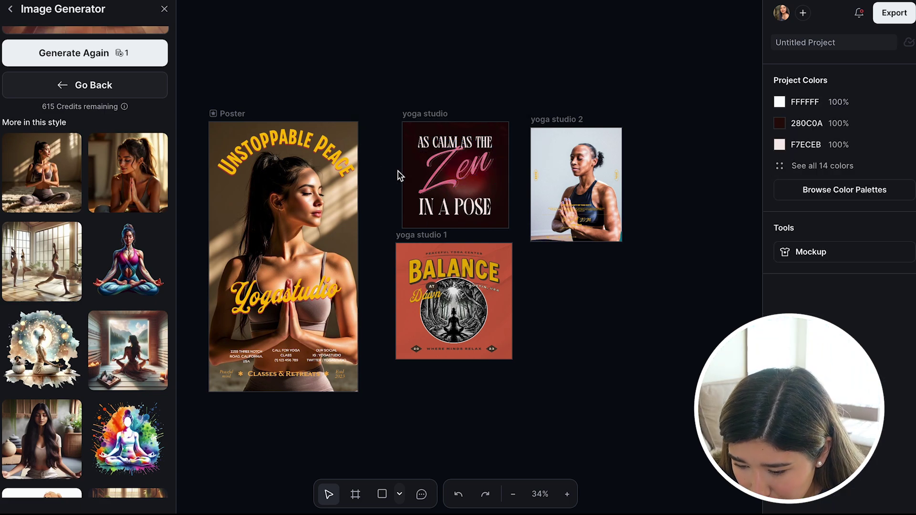
pyautogui.click(497, 167)
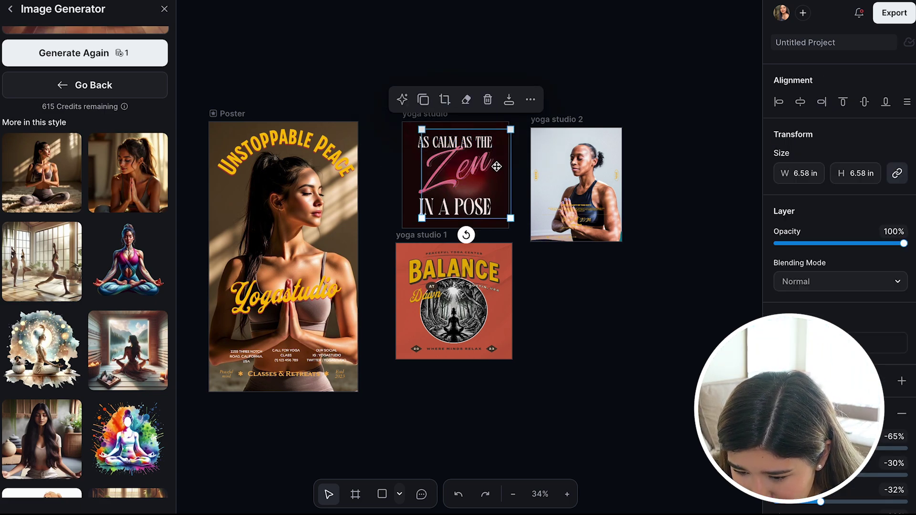
pyautogui.moveTo(386, 175); pyautogui.dragTo(308, 323)
pyautogui.click(403, 48)
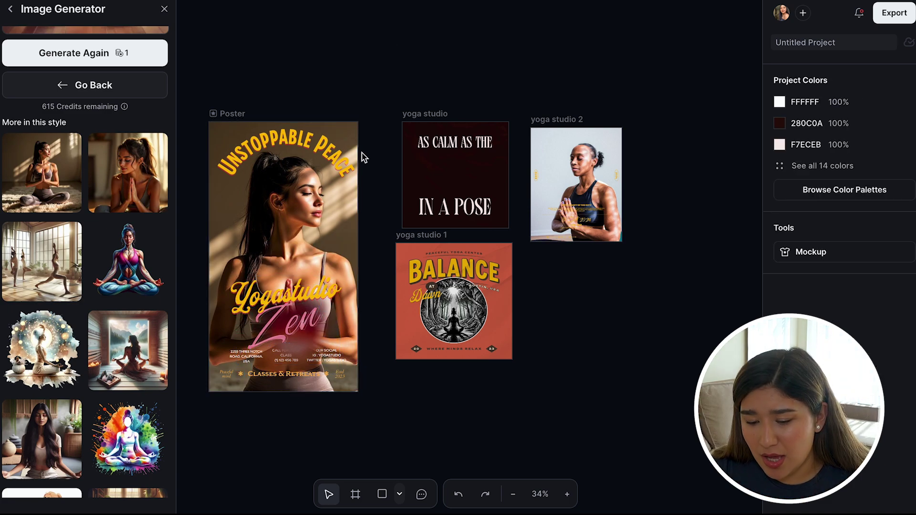
pyautogui.click(285, 336)
pyautogui.press('Delete')
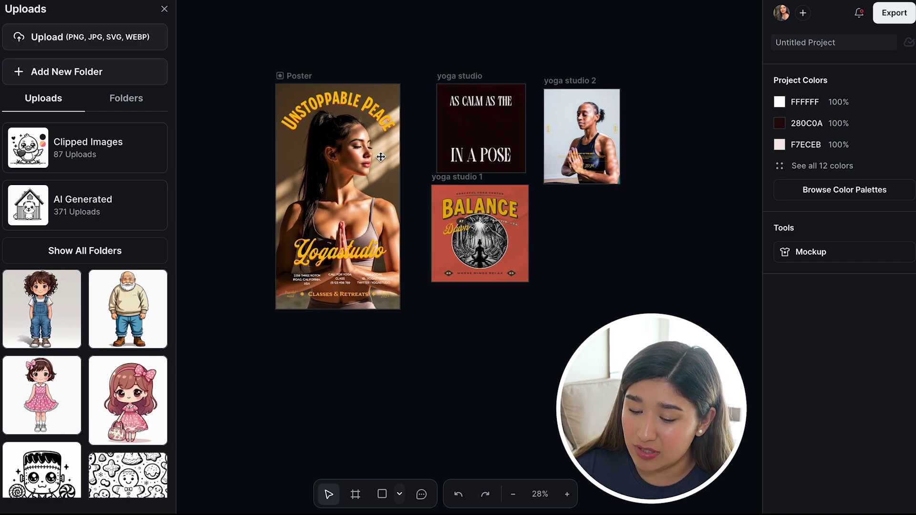
# - Browse the headline's typeface list, keeping HT Modern Hand Sans unchanged
pyautogui.doubleClick(379, 115)
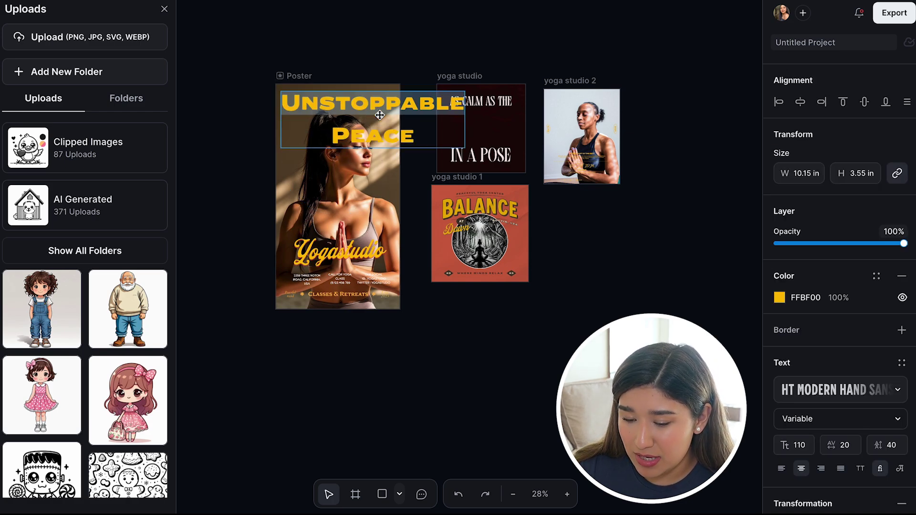
pyautogui.click(840, 391)
pyautogui.scroll(-5, 674, 288)
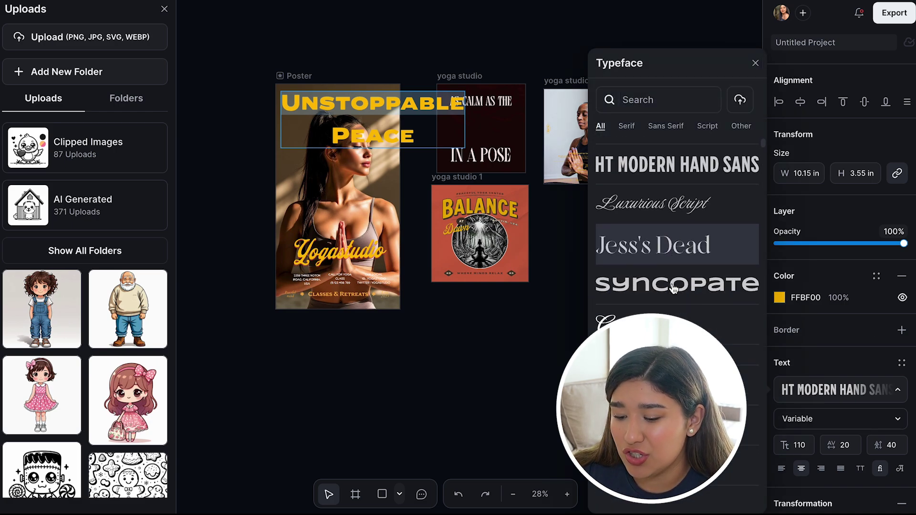
pyautogui.scroll(-8, 674, 289)
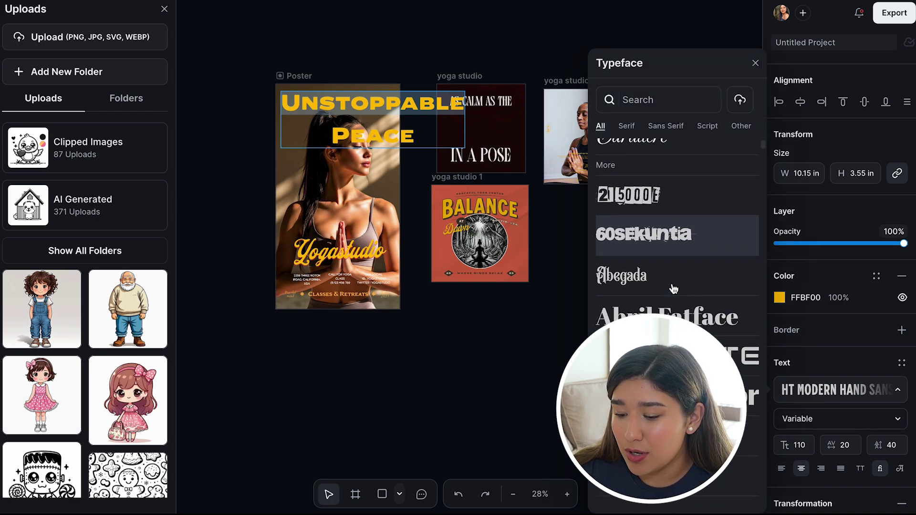
pyautogui.scroll(-4, 673, 289)
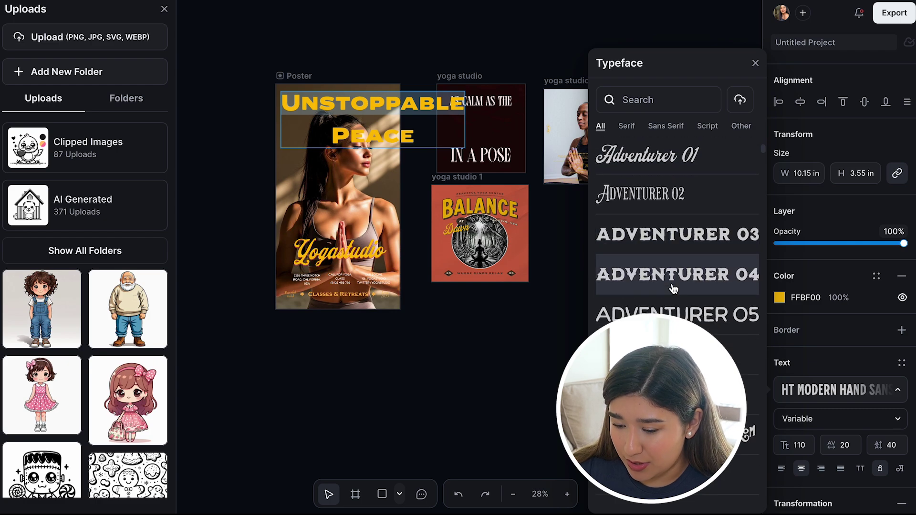
pyautogui.click(469, 333)
pyautogui.click(469, 334)
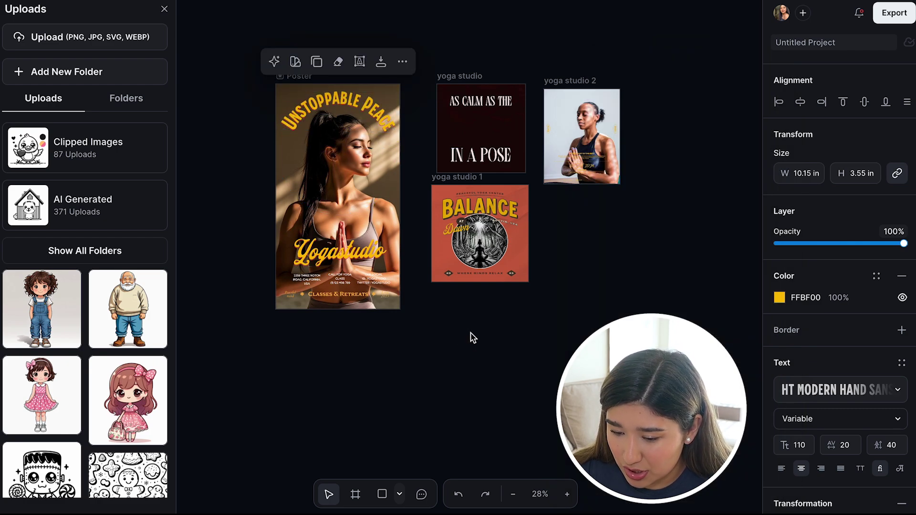
pyautogui.click(476, 104)
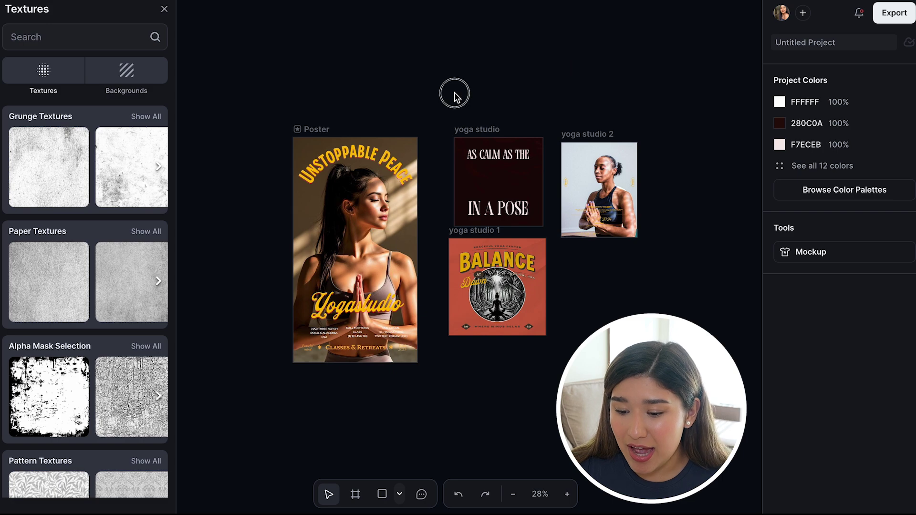
# - Delete the three yoga studio reference designs and zoom to fit the poster
pyautogui.moveTo(450, 96); pyautogui.dragTo(637, 359)
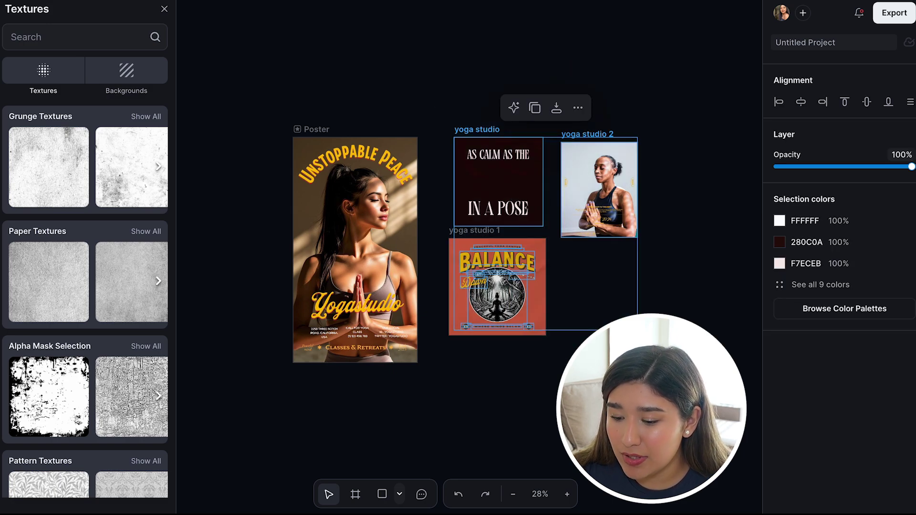
pyautogui.press('Delete')
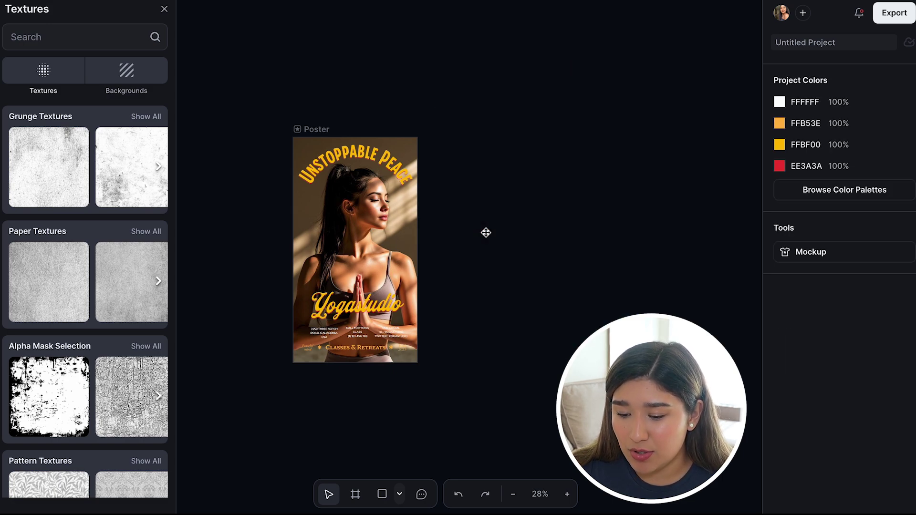
pyautogui.hotkey('shift', '1')
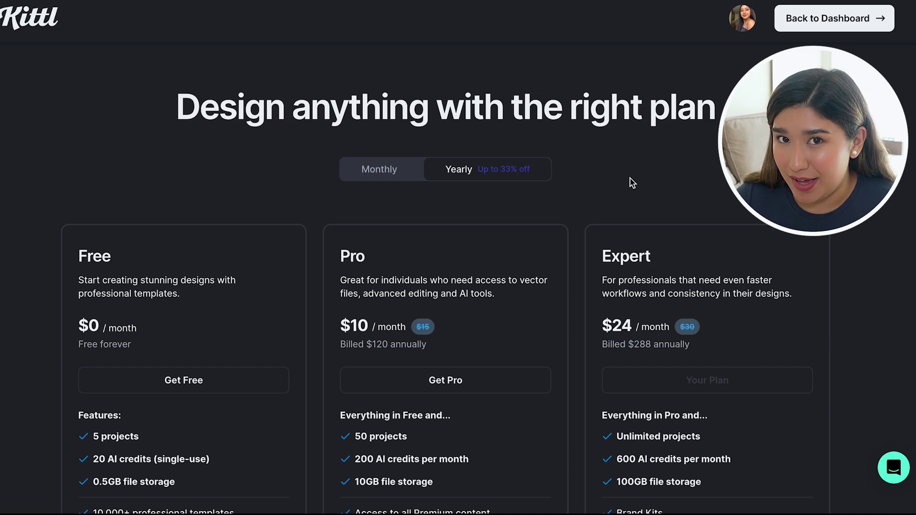
pyautogui.scroll(-2, 632, 183)
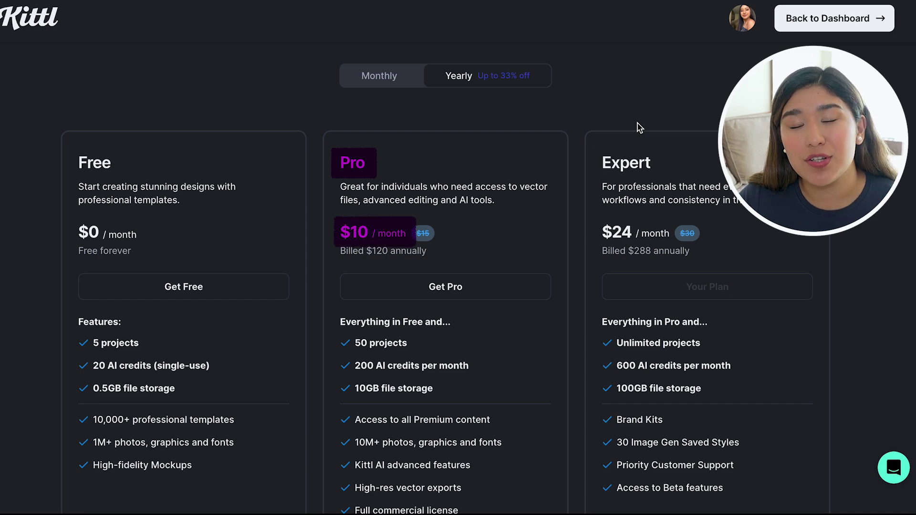
pyautogui.scroll(-1, 639, 127)
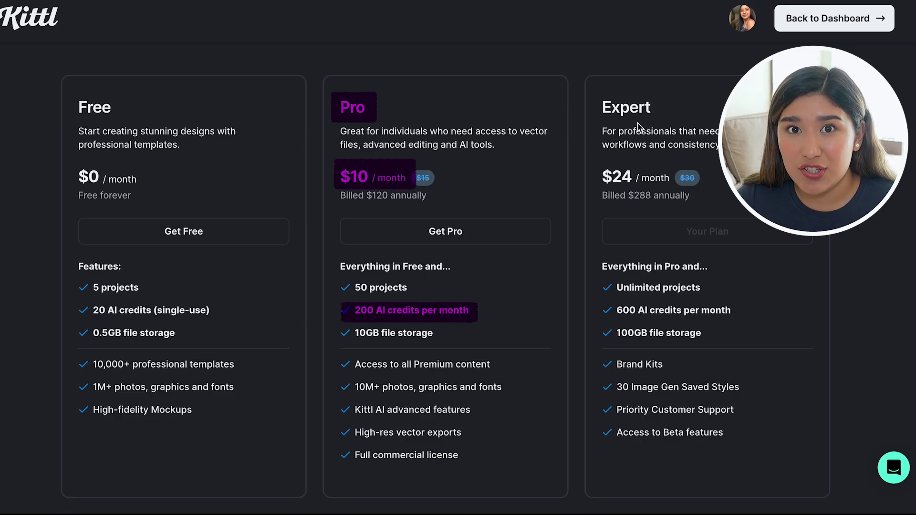
pyautogui.scroll(1, 638, 126)
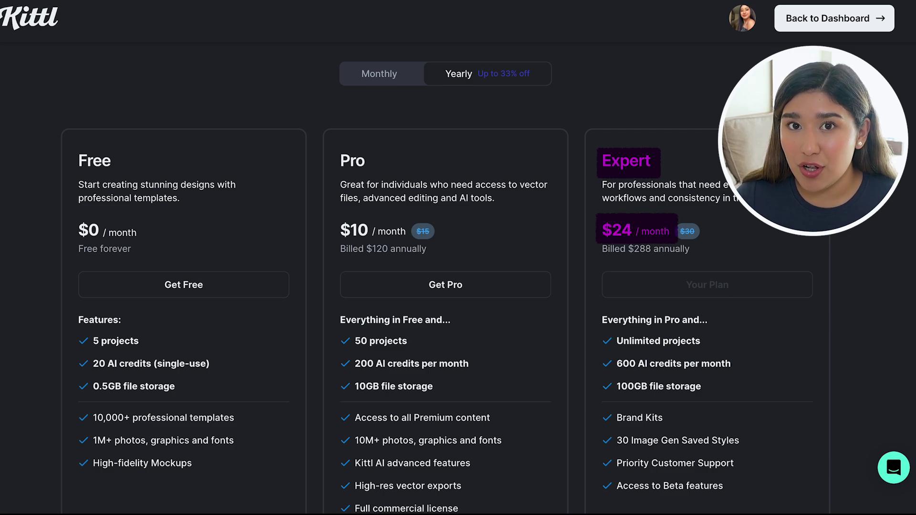
pyautogui.scroll(-1, 430, 282)
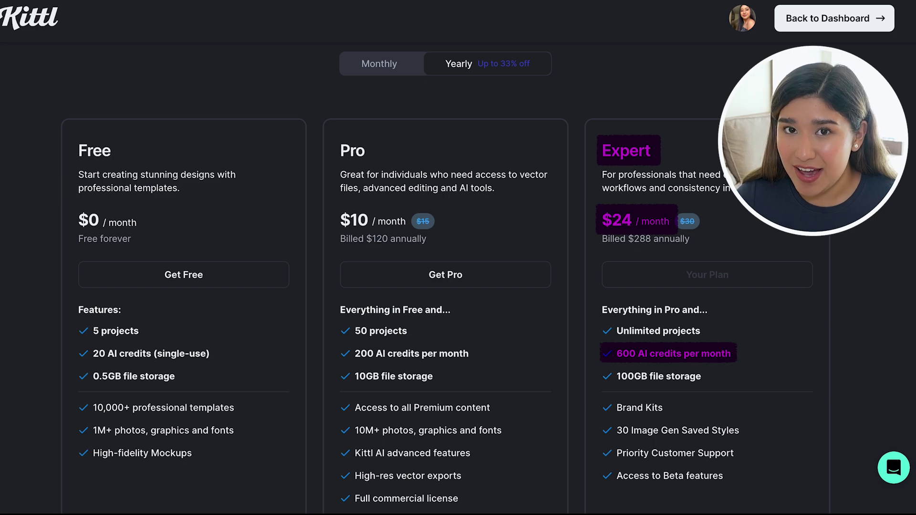
pyautogui.scroll(1, 400, 282)
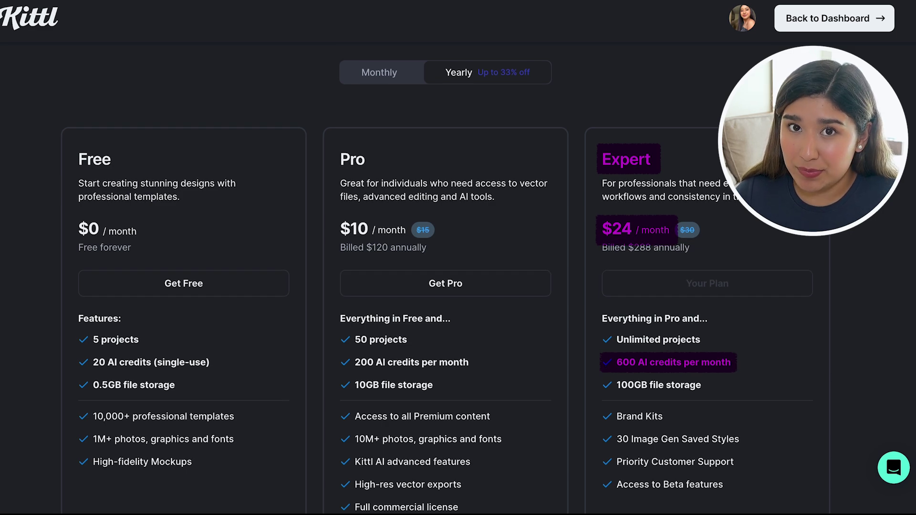